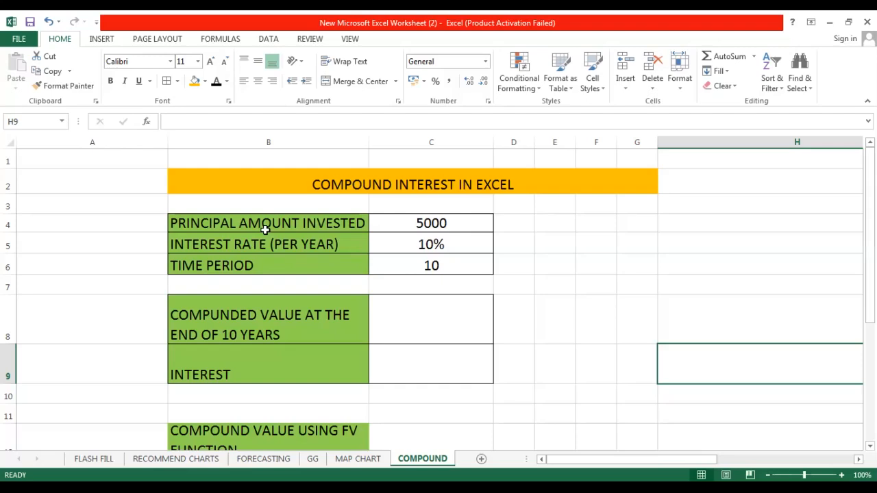
Append "(ANNUALLY)" to the sheet title COMPOUND INTEREST IN EXCEL.
{"action": "double_click", "coordinate": [581, 184]}
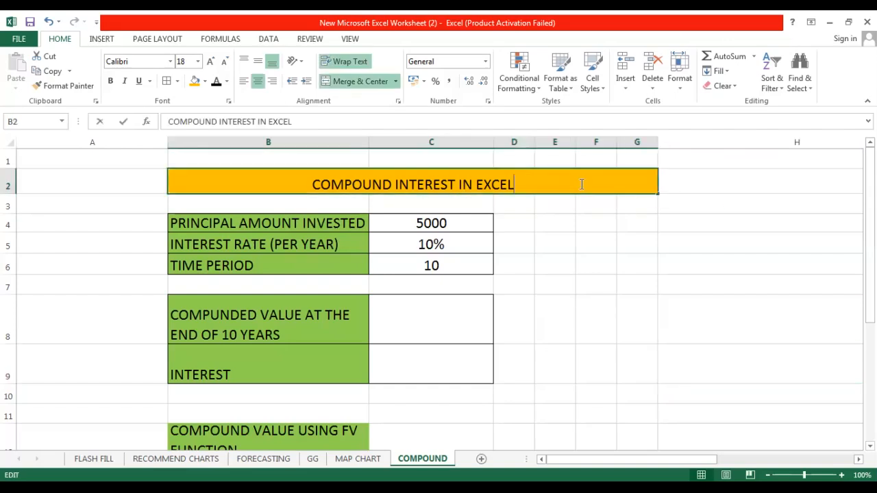
{"action": "type", "text": "(A"}
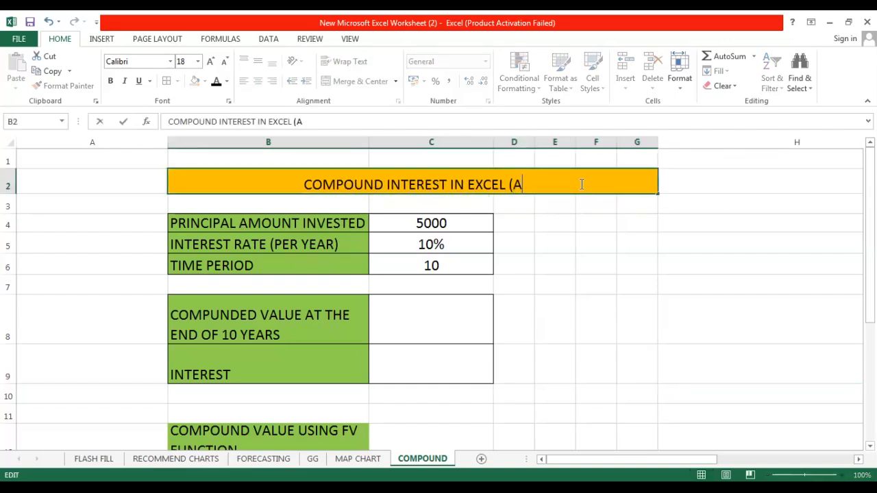
{"action": "type", "text": "NNUALLY)"}
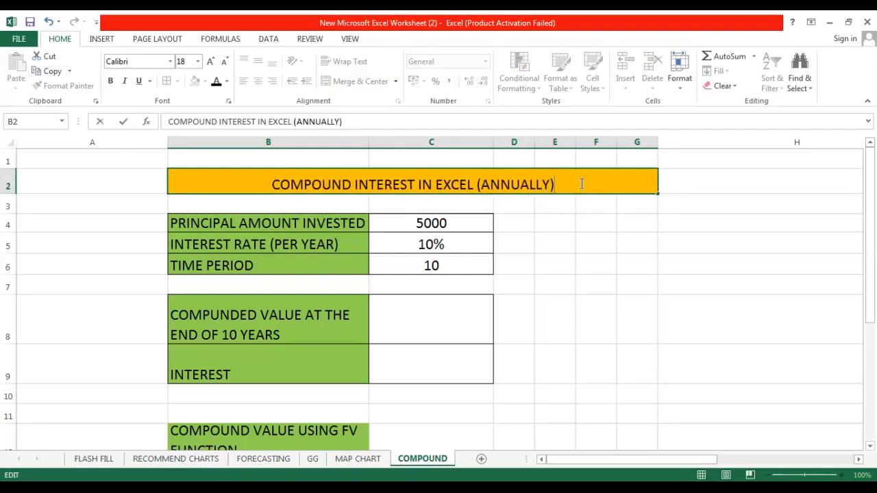
{"action": "left_click", "coordinate": [505, 271]}
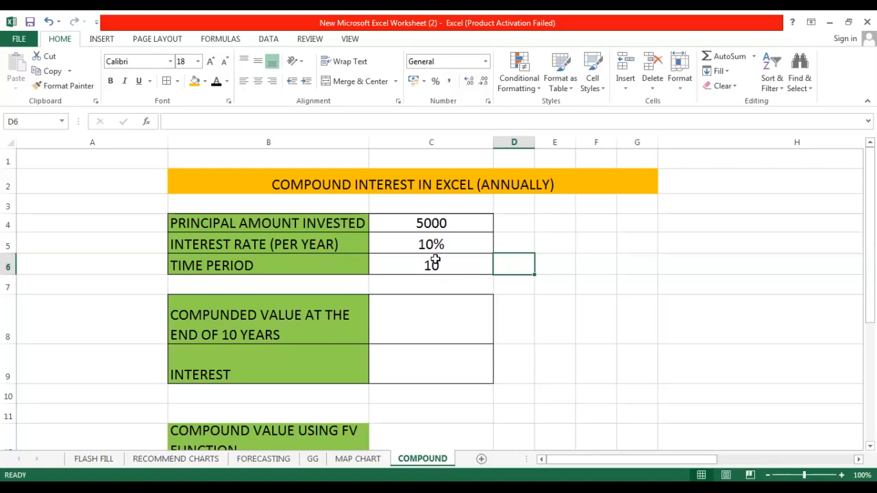
Calculate one year's interest in cell E5 with the formula =C5*C4.
{"action": "left_click", "coordinate": [171, 488]}
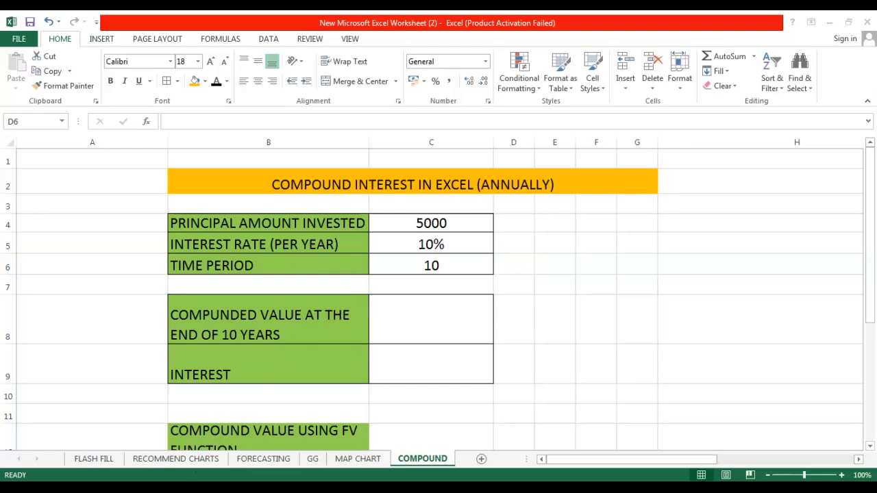
{"action": "double_click", "coordinate": [549, 244]}
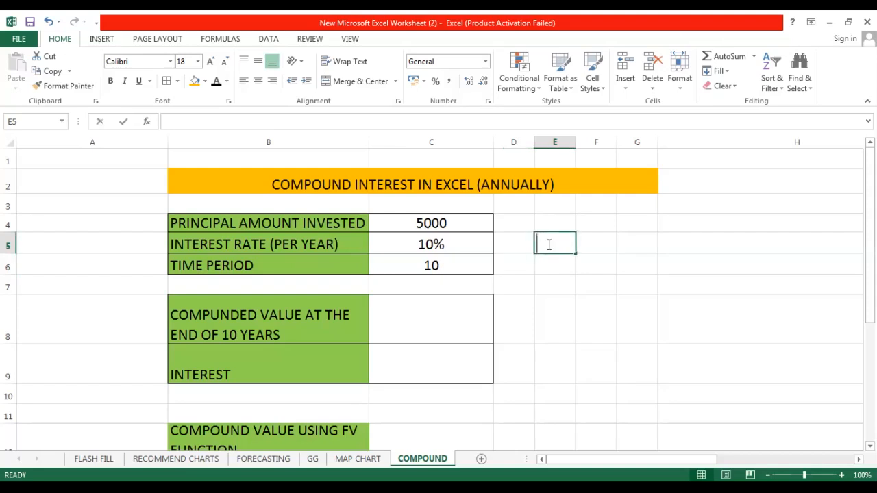
{"action": "type", "text": "="}
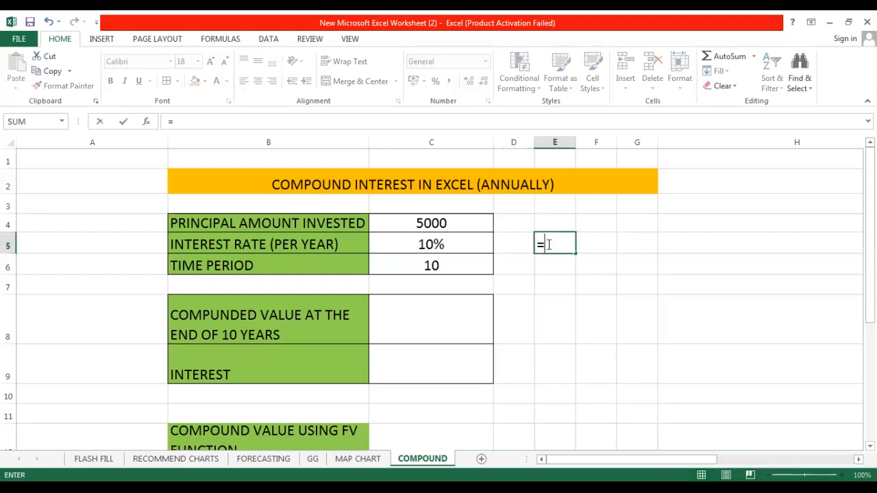
{"action": "type", "text": "C5"}
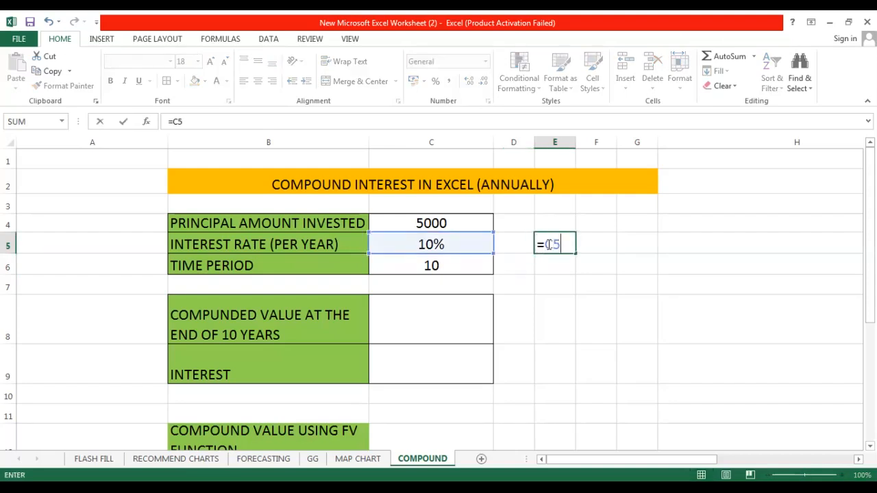
{"action": "type", "text": "*C4"}
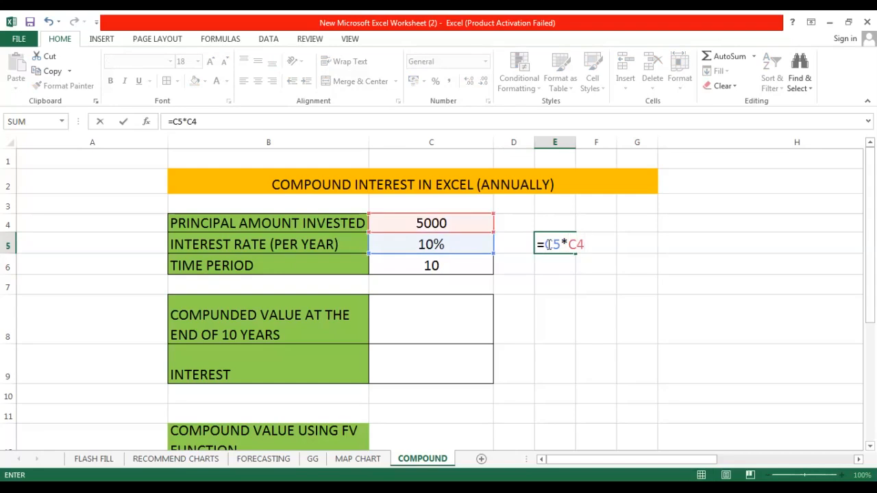
{"action": "key", "text": "Return"}
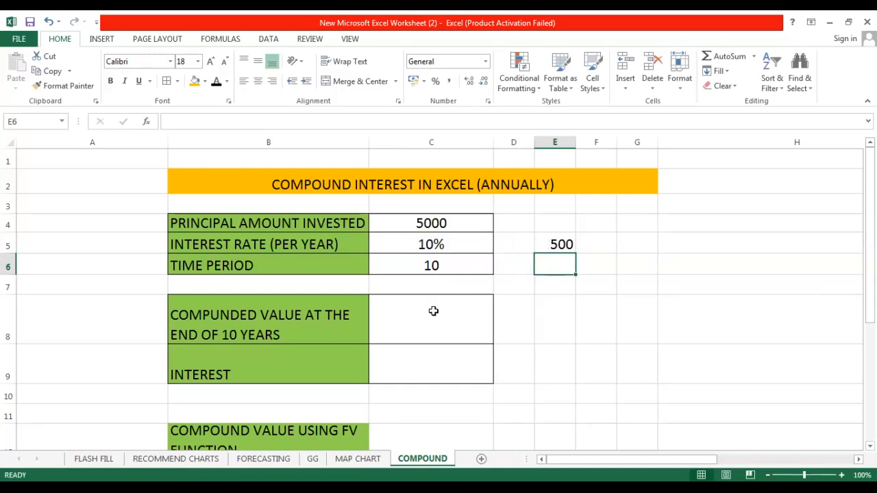
Calculate the compounded value at the end of 10 years in cell C8 with the formula =C4*(1+C5)^C6.
{"action": "left_click", "coordinate": [424, 309]}
{"action": "type", "text": "="}
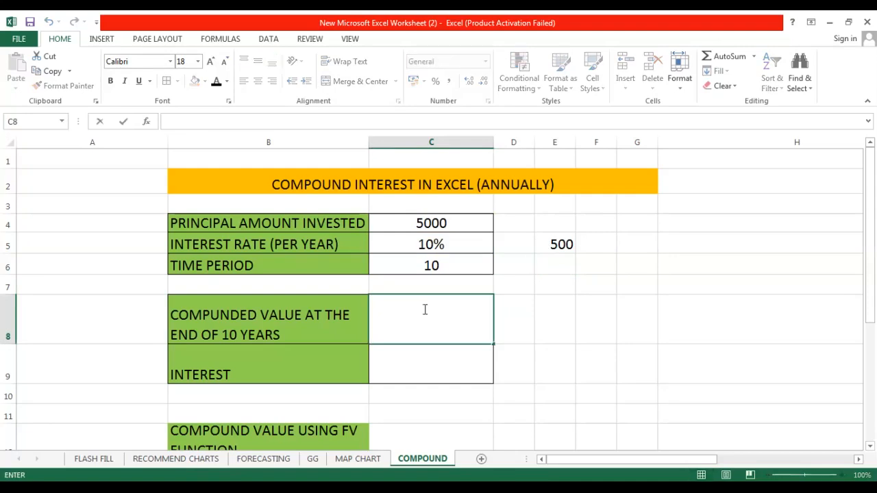
{"action": "type", "text": "C4"}
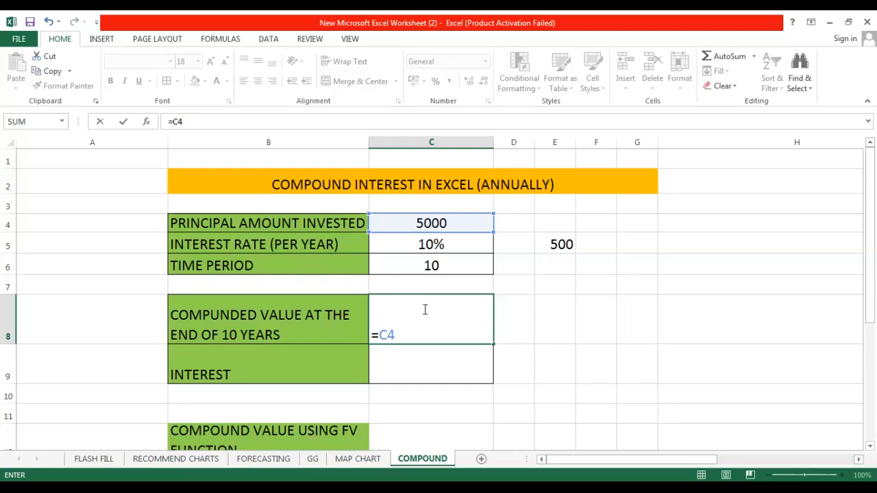
{"action": "type", "text": "*(1+C5/C6"}
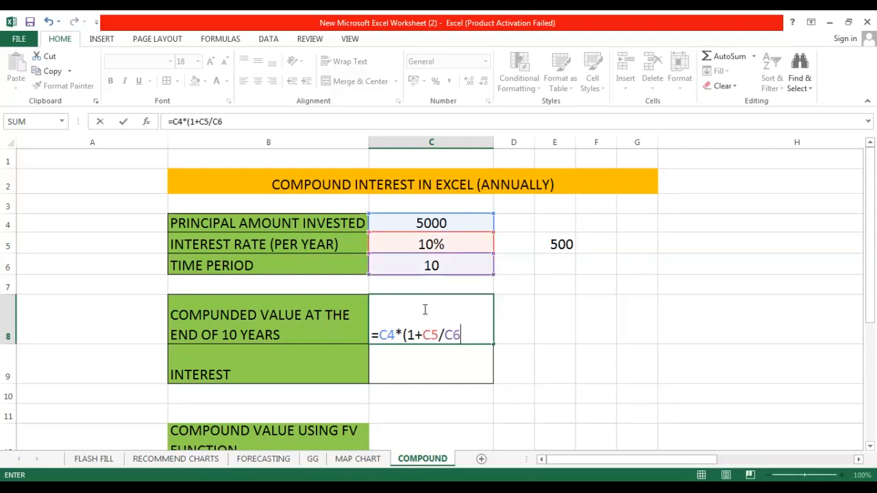
{"action": "key", "text": "BackSpace"}
{"action": "key", "text": "BackSpace"}
{"action": "key", "text": "BackSpace"}
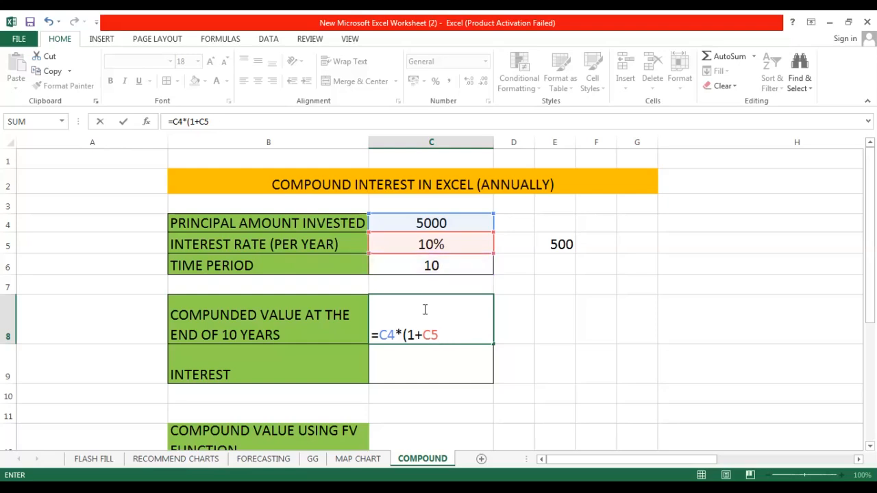
{"action": "type", "text": ")^C6"}
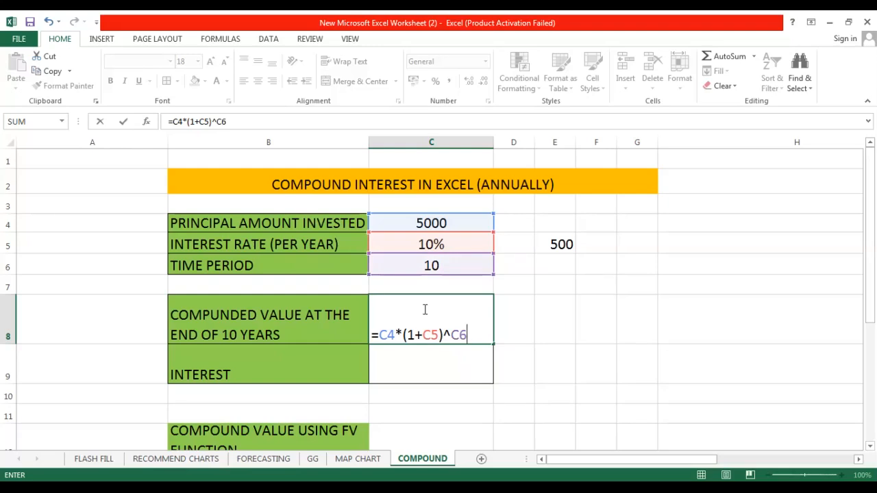
{"action": "key", "text": "Return"}
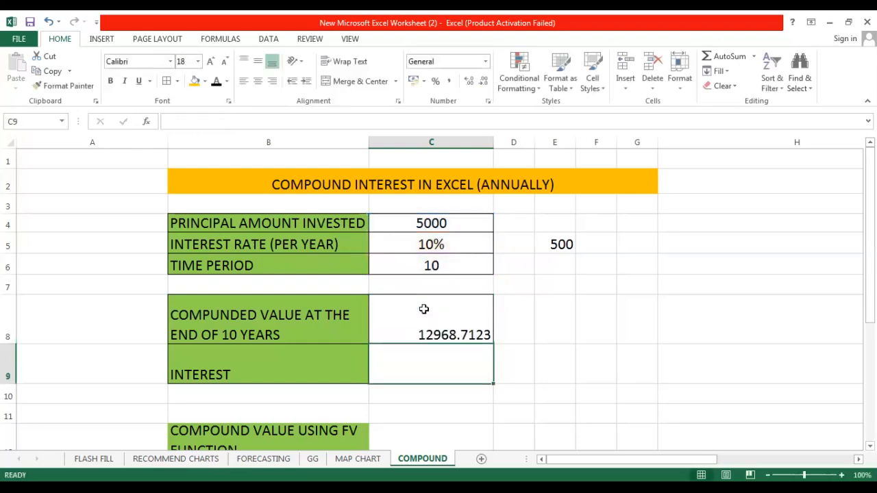
{"action": "left_click", "coordinate": [123, 487]}
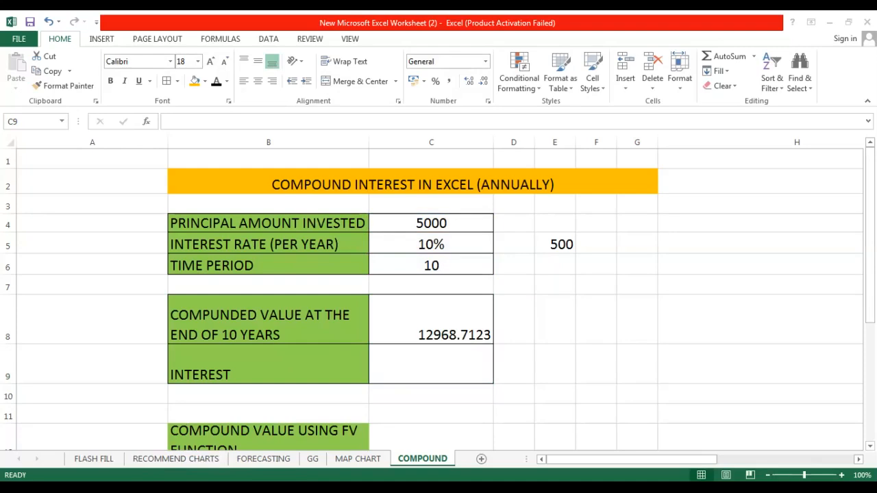
{"action": "left_click", "coordinate": [237, 487]}
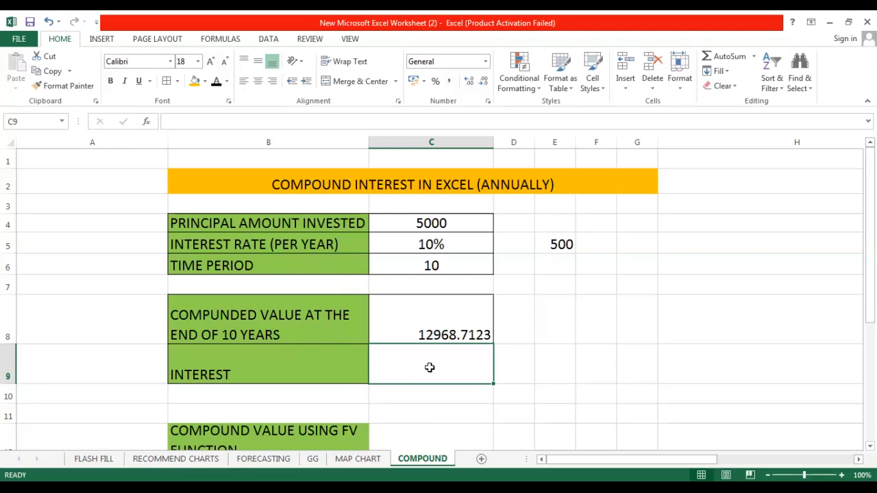
Set the time period in cell C6 to 15 to recalculate the compounded value.
{"action": "double_click", "coordinate": [456, 267]}
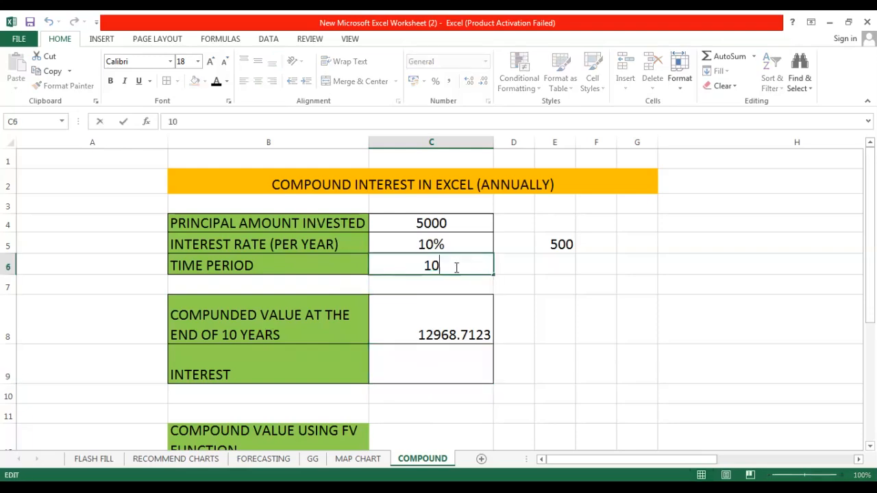
{"action": "key", "text": "BackSpace"}
{"action": "type", "text": "5"}
{"action": "key", "text": "Return"}
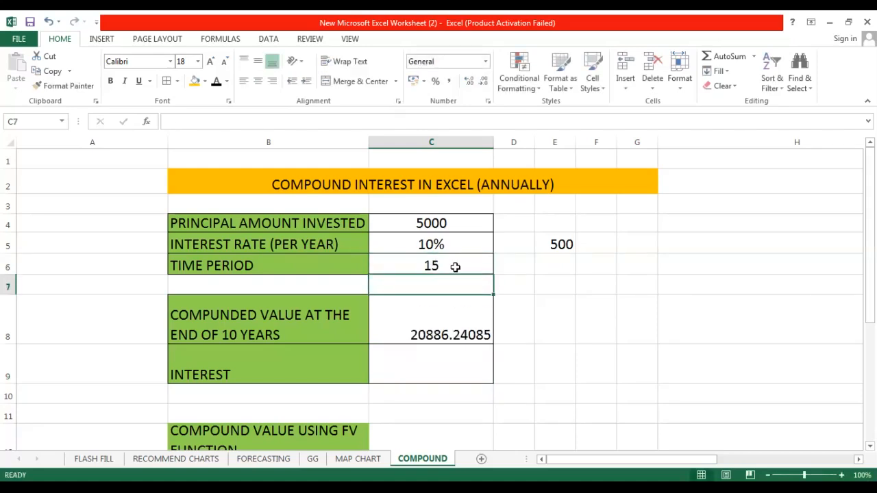
Set the time period in cell C6 back to 10.
{"action": "double_click", "coordinate": [456, 267]}
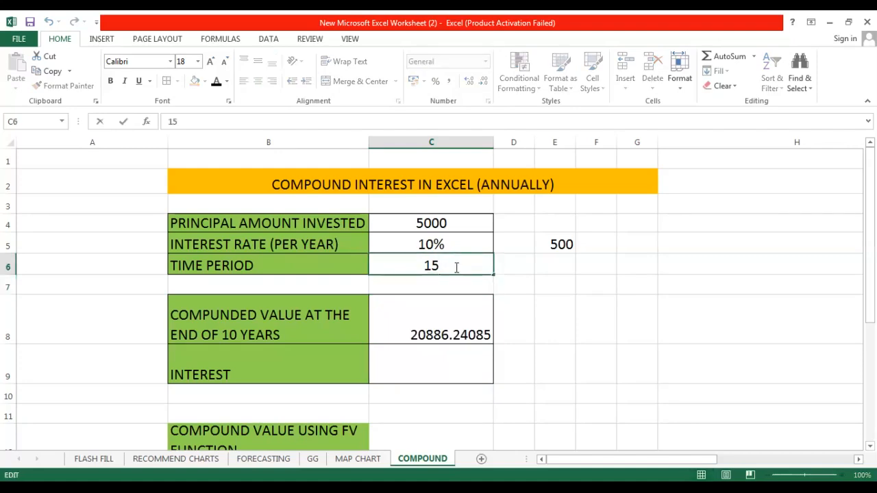
{"action": "key", "text": "BackSpace"}
{"action": "type", "text": "0"}
{"action": "key", "text": "Return"}
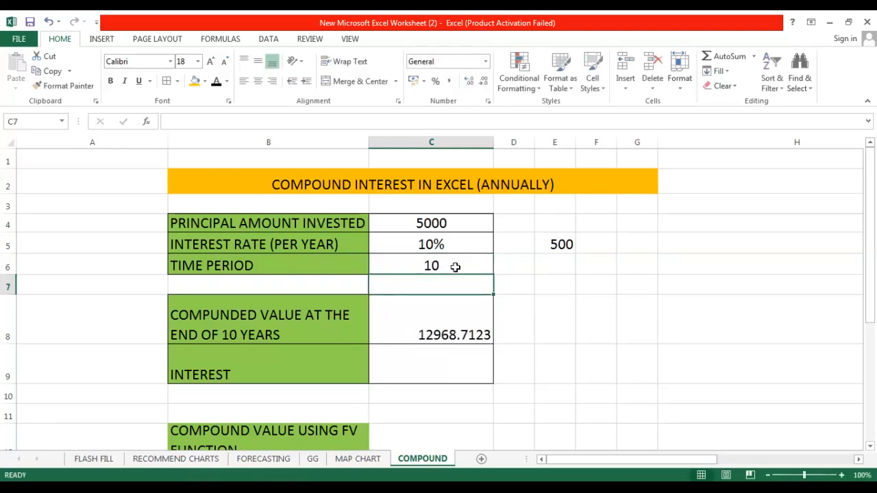
Calculate the interest earned in cell C9 with the formula =C8-C4.
{"action": "left_click", "coordinate": [415, 370]}
{"action": "type", "text": "="}
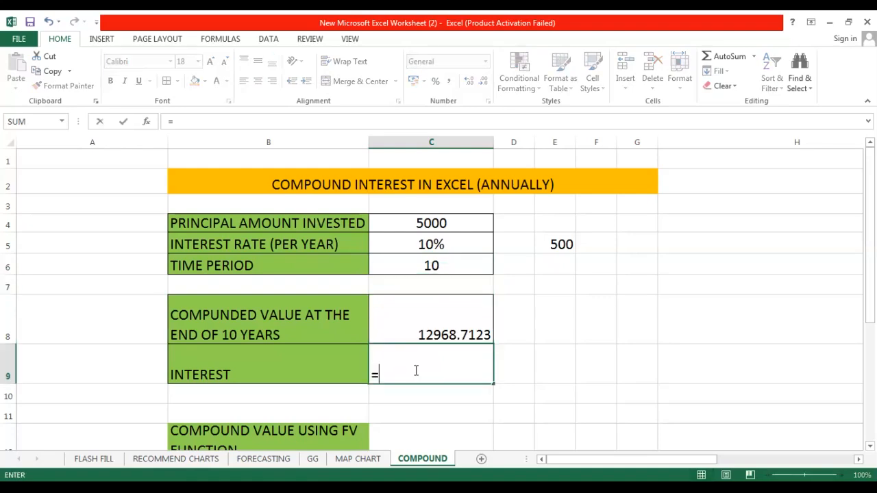
{"action": "type", "text": "C8-C4"}
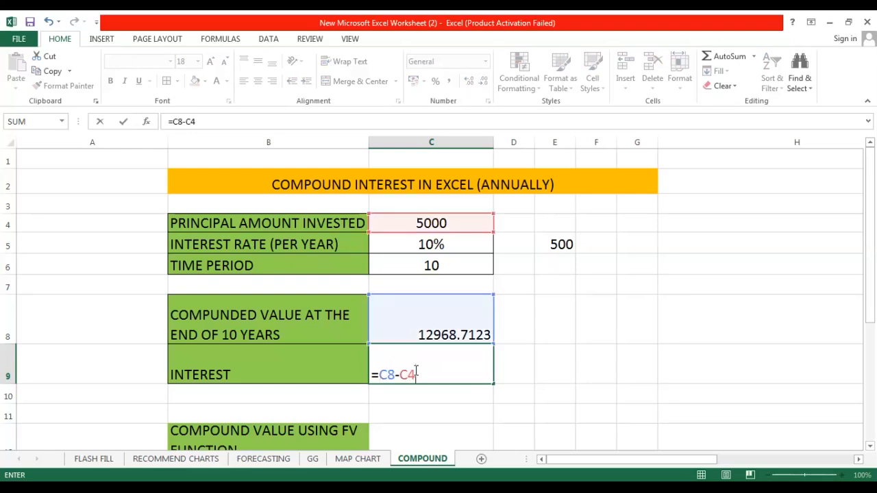
{"action": "key", "text": "Return"}
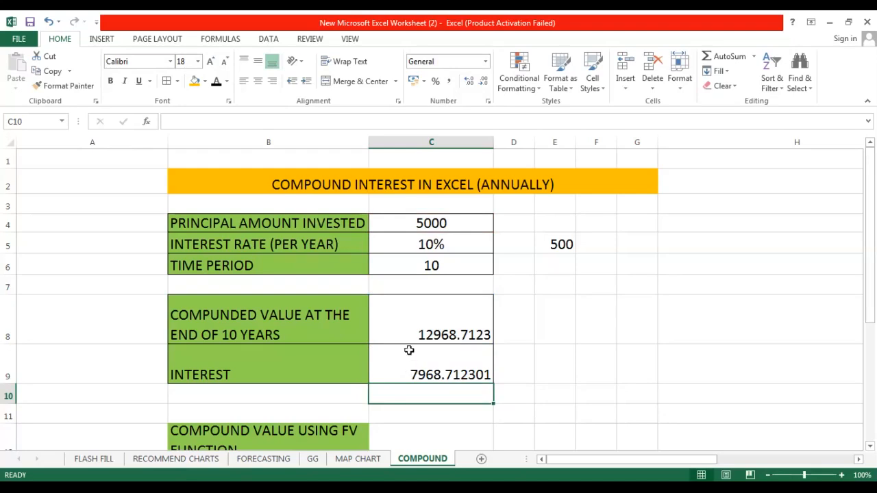
Calculate the compound value with the FV function in cell C12, entering =FV(C5,C6,,C4).
{"action": "scroll", "coordinate": [410, 351], "scroll_direction": "down", "scroll_amount": 1}
{"action": "double_click", "coordinate": [411, 384]}
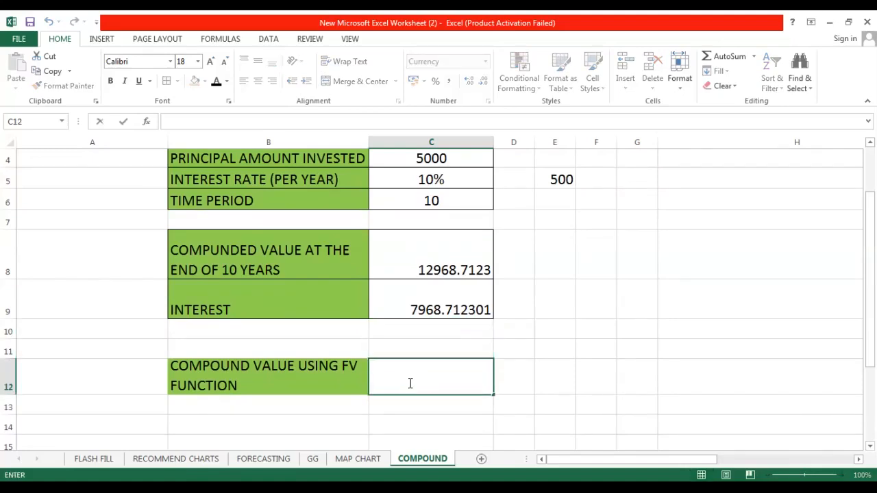
{"action": "type", "text": "="}
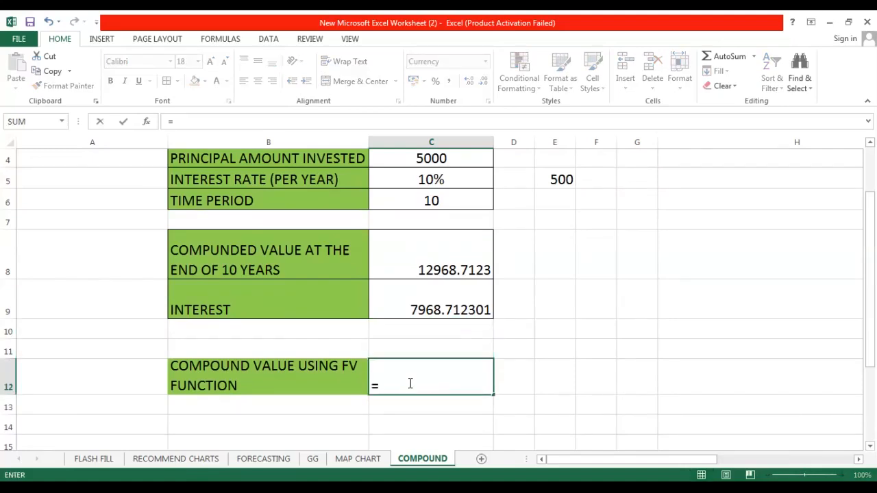
{"action": "type", "text": "FV("}
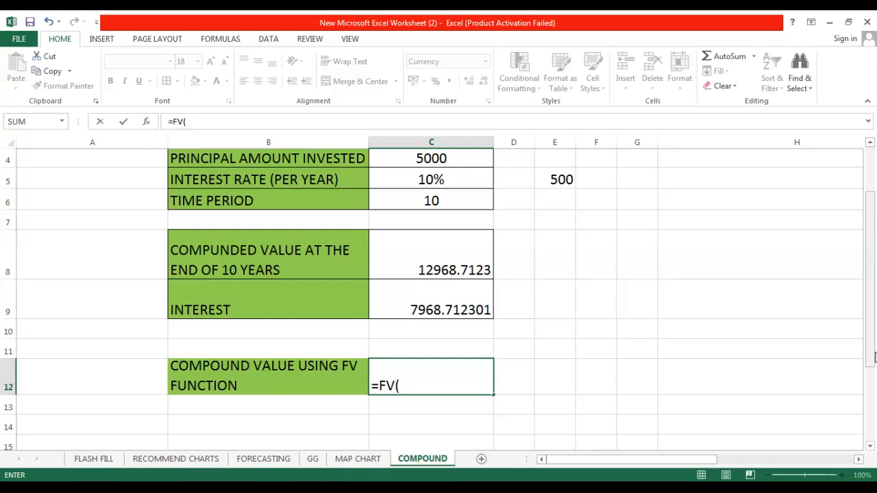
{"action": "type", "text": "C"}
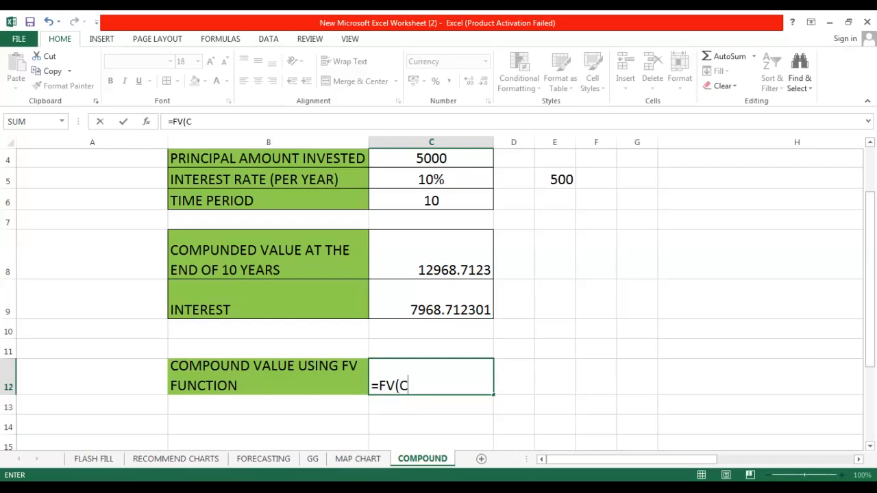
{"action": "type", "text": "5,C"}
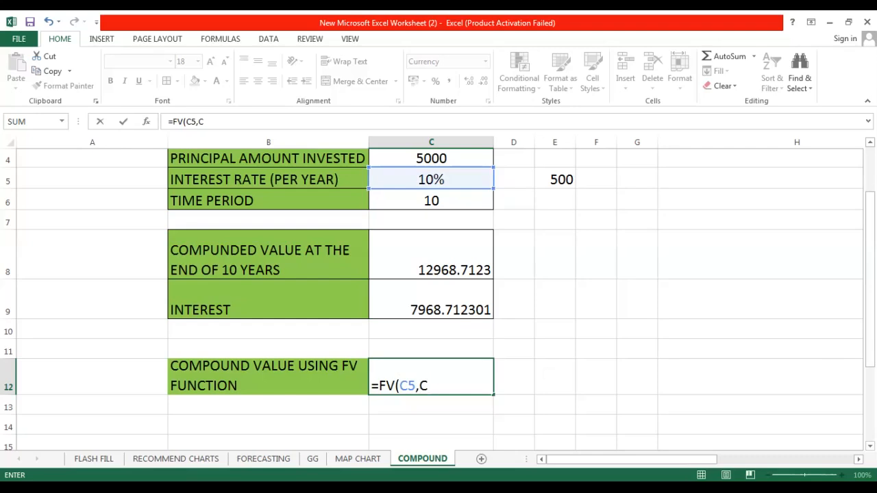
{"action": "type", "text": "6,,"}
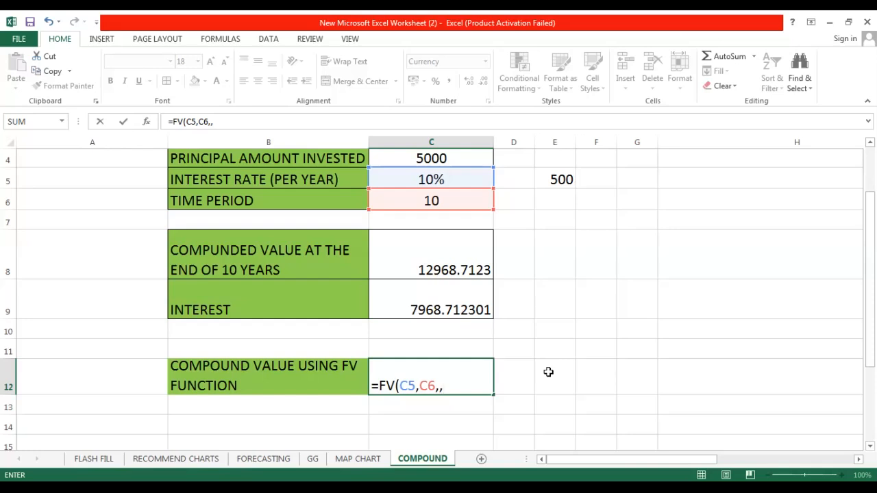
{"action": "type", "text": "C4"}
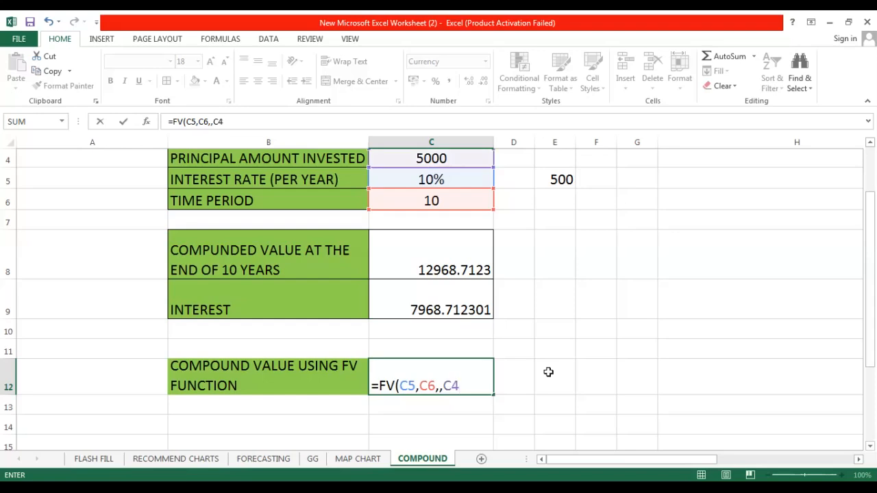
{"action": "type", "text": ")"}
{"action": "key", "text": "Return"}
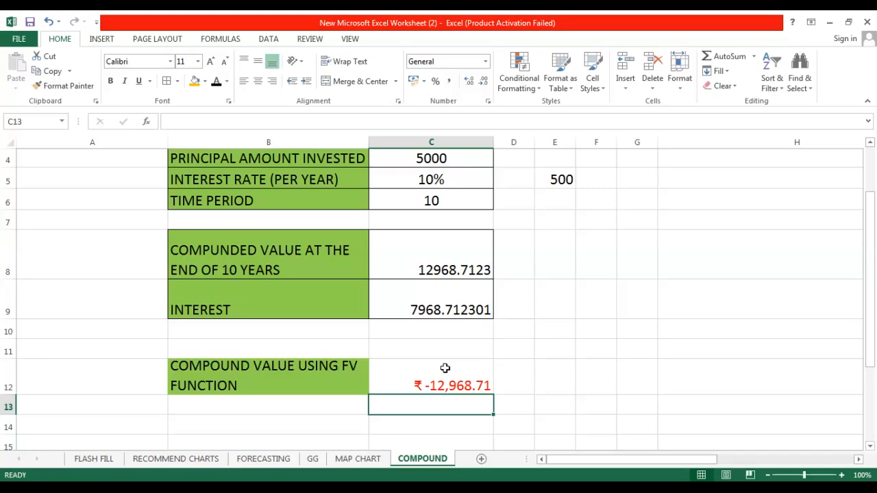
Make the present value negative in cell C12's formula so it reads =FV(C5,C6,,-C4).
{"action": "double_click", "coordinate": [444, 368]}
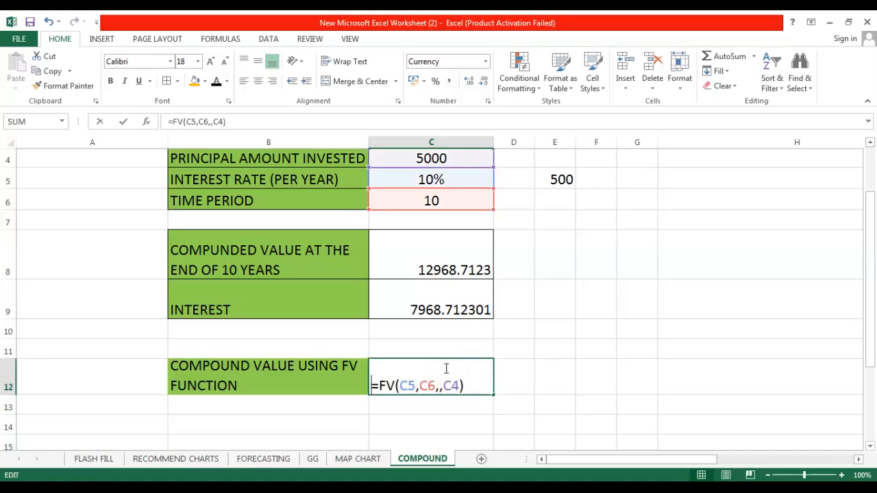
{"action": "left_click", "coordinate": [443, 386]}
{"action": "type", "text": "-"}
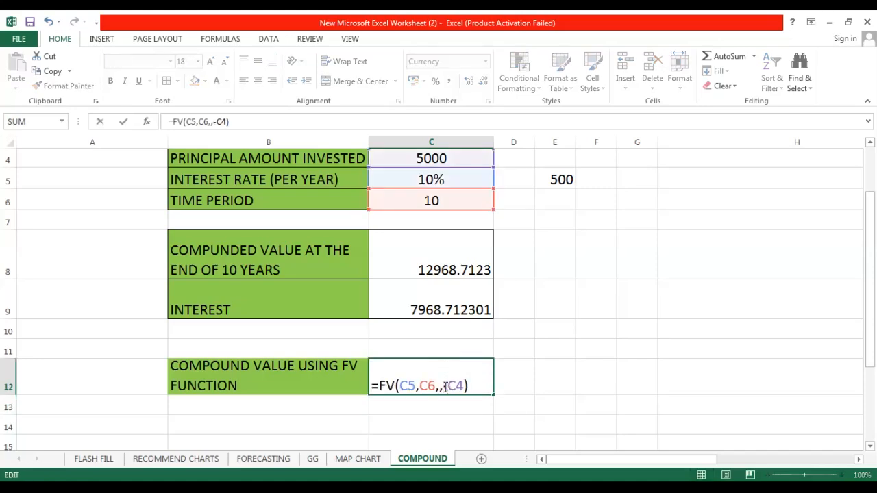
{"action": "key", "text": "Return"}
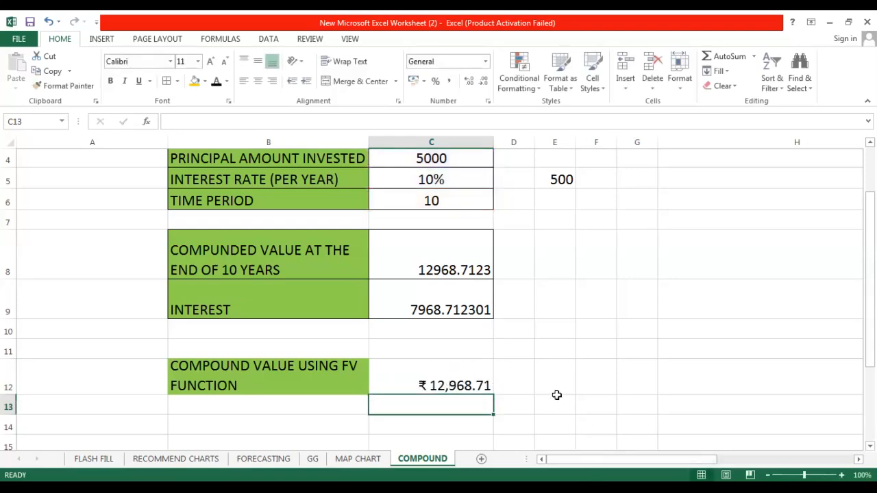
Narrow column H to bring the quarterly compounding table closer to the annual table.
{"action": "scroll", "coordinate": [495, 323], "scroll_direction": "up", "scroll_amount": 1}
{"action": "scroll", "coordinate": [495, 323], "scroll_direction": "down", "scroll_amount": 1}
{"action": "left_click_drag", "start_coordinate": [868, 334], "coordinate": [870, 306]}
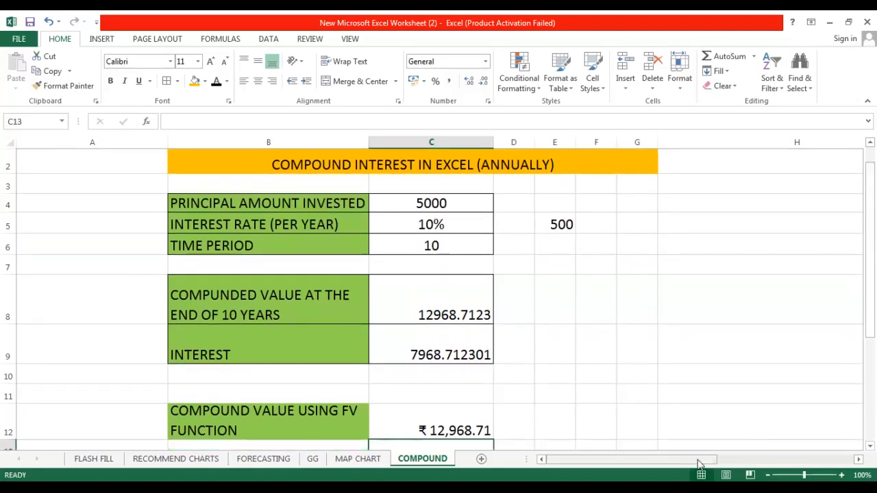
{"action": "left_click_drag", "start_coordinate": [701, 464], "coordinate": [717, 462]}
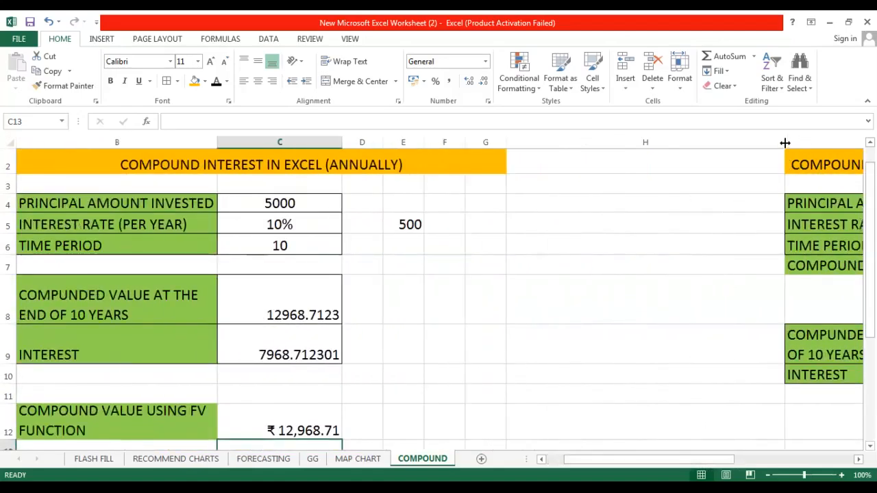
{"action": "left_click_drag", "start_coordinate": [785, 143], "coordinate": [570, 144]}
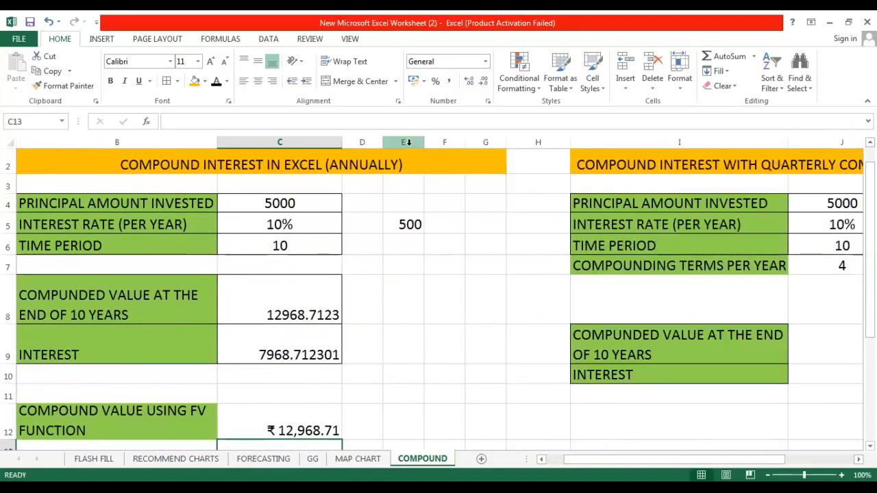
{"action": "left_click_drag", "start_coordinate": [444, 142], "coordinate": [514, 144]}
{"action": "right_click", "coordinate": [525, 144]}
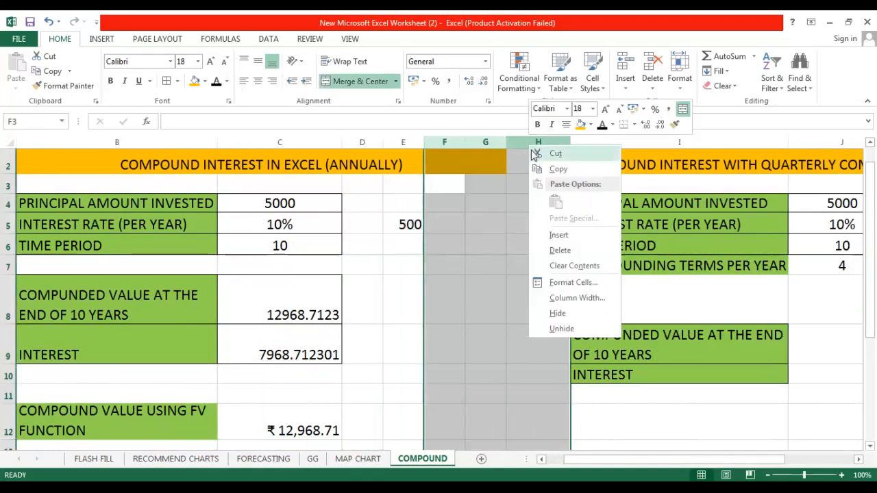
{"action": "key", "text": "Escape"}
Calculate the quarterly compounded value in cell J9 with the formula =J4*(1+J5/J7)^(J6*J7).
{"action": "left_click_drag", "start_coordinate": [605, 460], "coordinate": [675, 465]}
{"action": "left_click", "coordinate": [501, 303]}
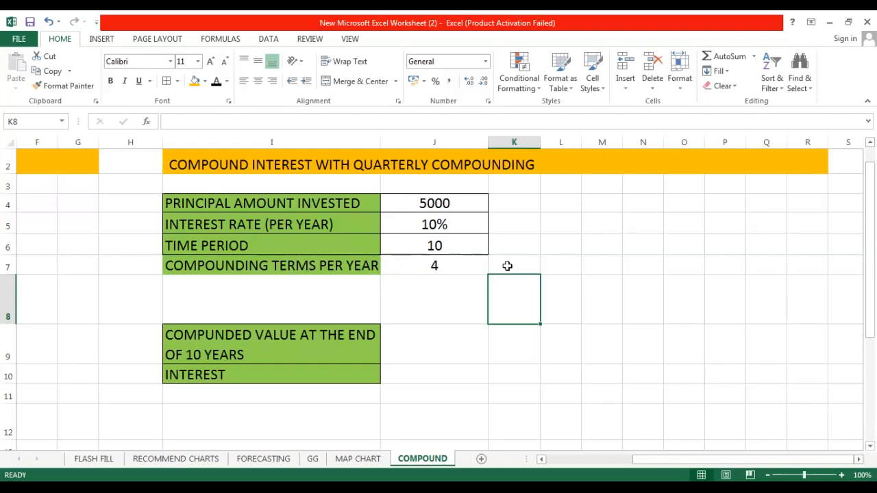
{"action": "double_click", "coordinate": [404, 344]}
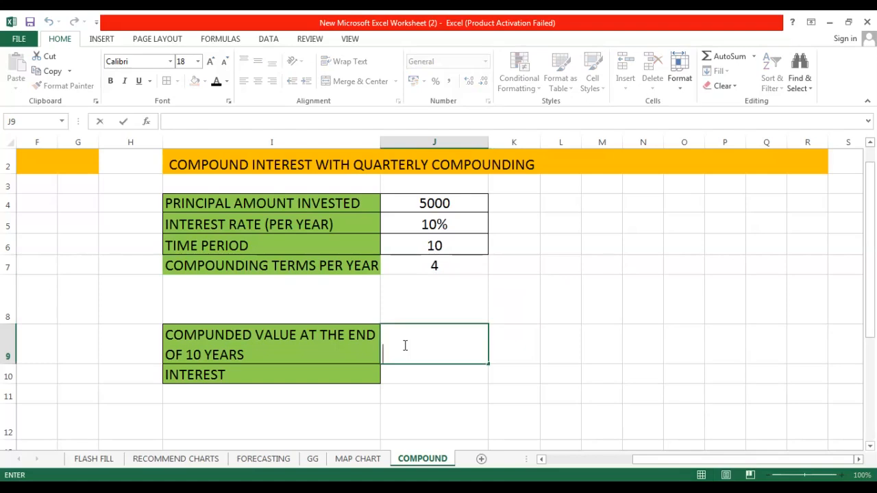
{"action": "type", "text": "="}
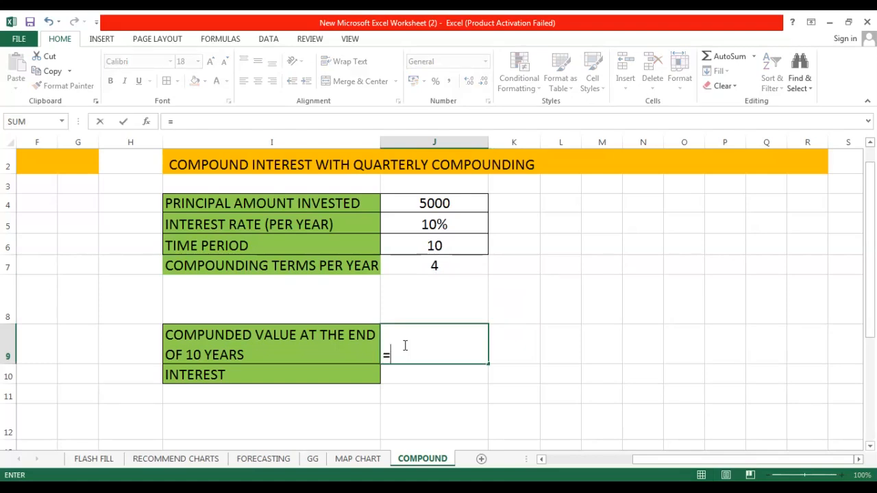
{"action": "type", "text": "J4"}
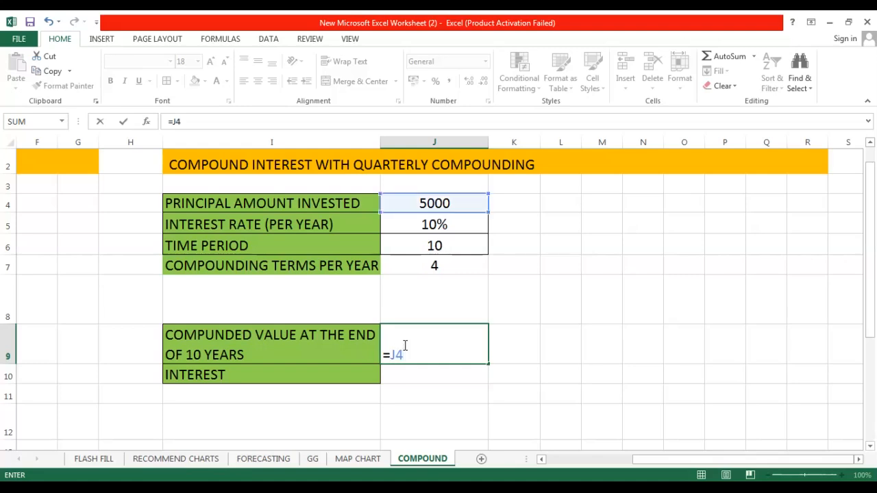
{"action": "type", "text": "*(1"}
{"action": "type", "text": "+J5/"}
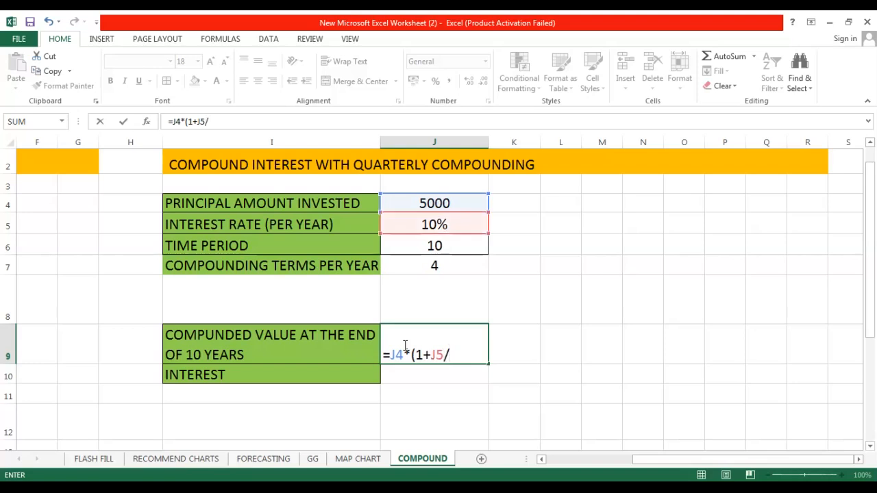
{"action": "type", "text": "J7"}
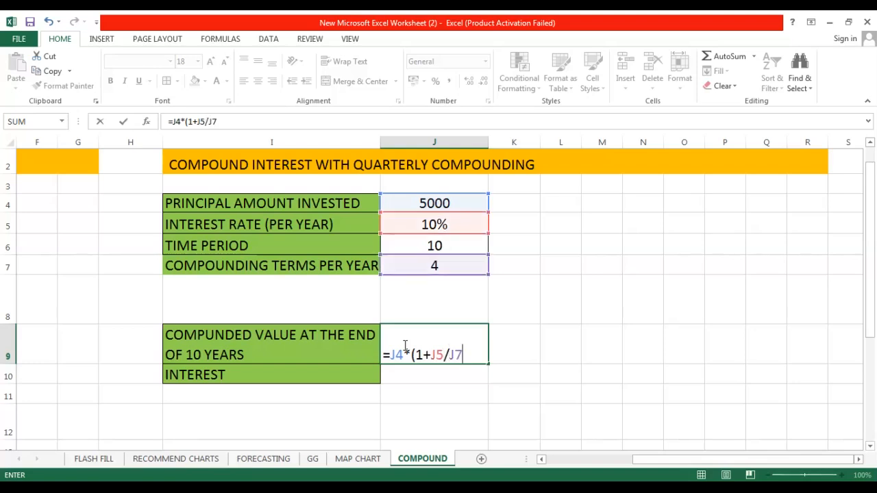
{"action": "type", "text": ")^(J6*J"}
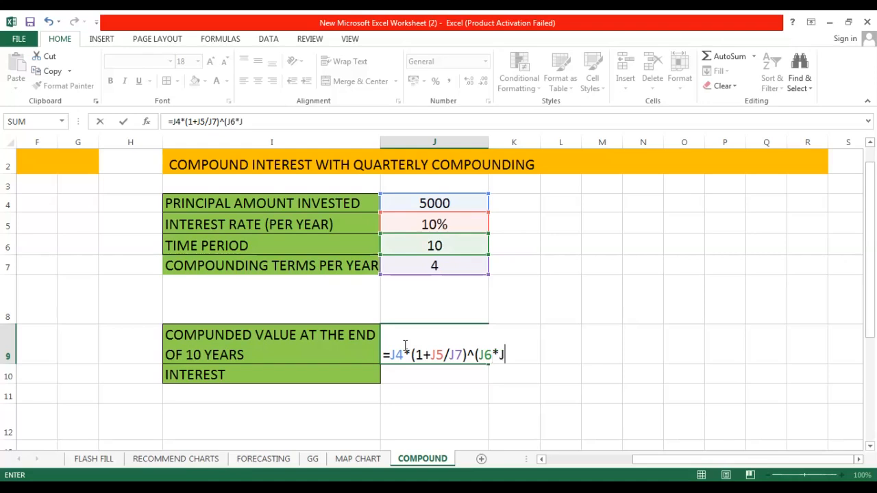
{"action": "type", "text": "&"}
{"action": "key", "text": "BackSpace"}
{"action": "type", "text": "7)"}
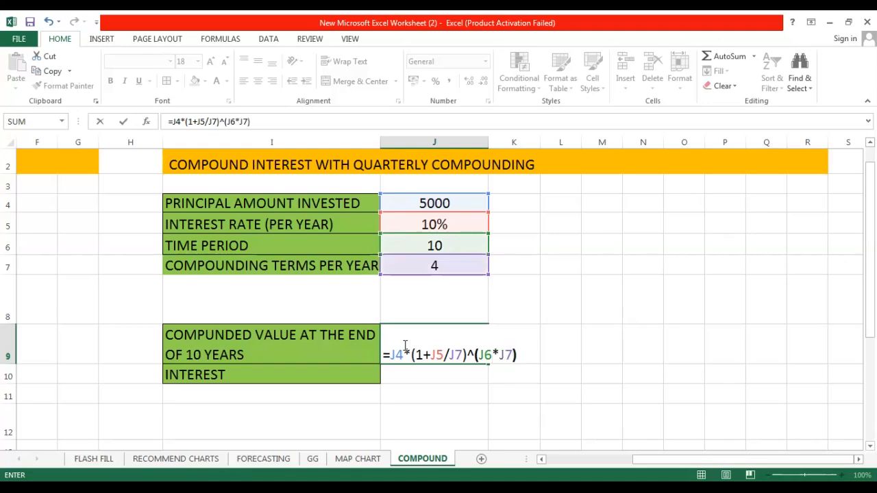
{"action": "key", "text": "Return"}
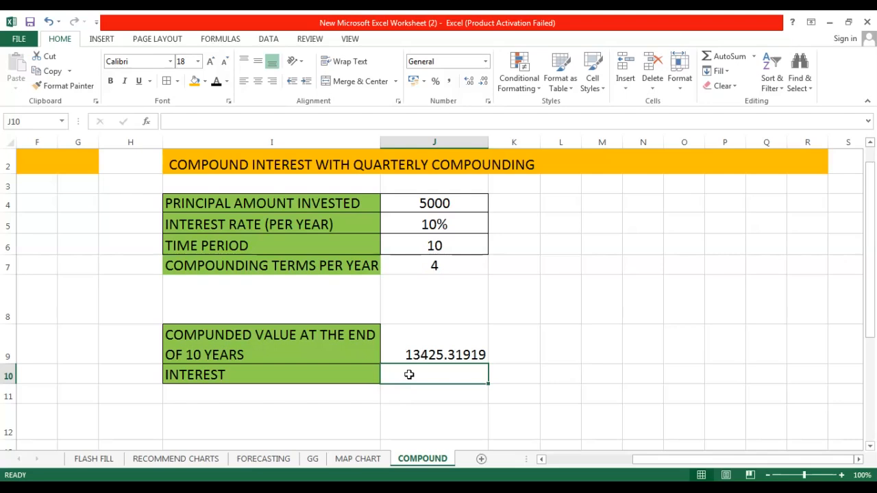
Calculate the interest earned with quarterly compounding in cell J10 with the formula =J9-J4.
{"action": "double_click", "coordinate": [409, 375]}
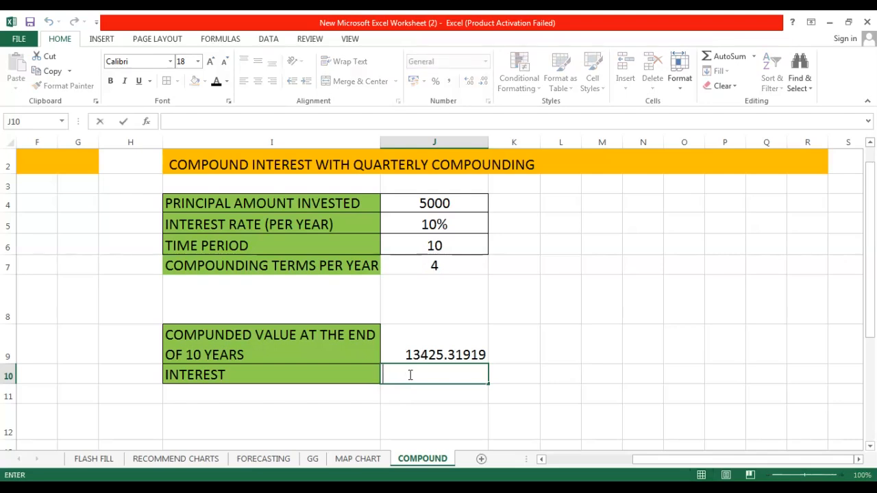
{"action": "type", "text": "=J"}
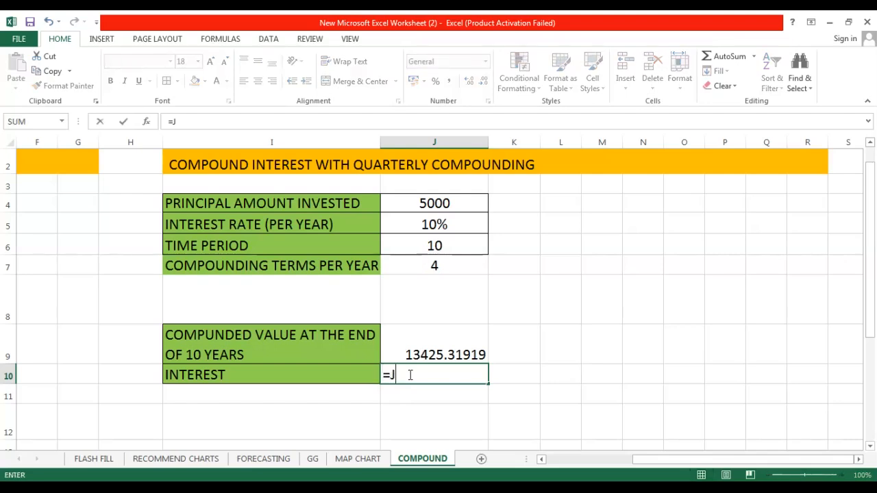
{"action": "type", "text": "9"}
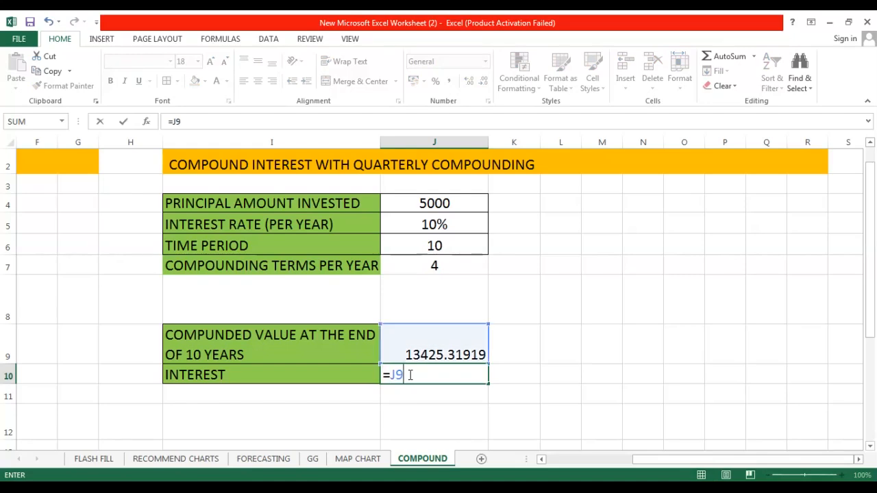
{"action": "type", "text": "-J4"}
{"action": "key", "text": "Return"}
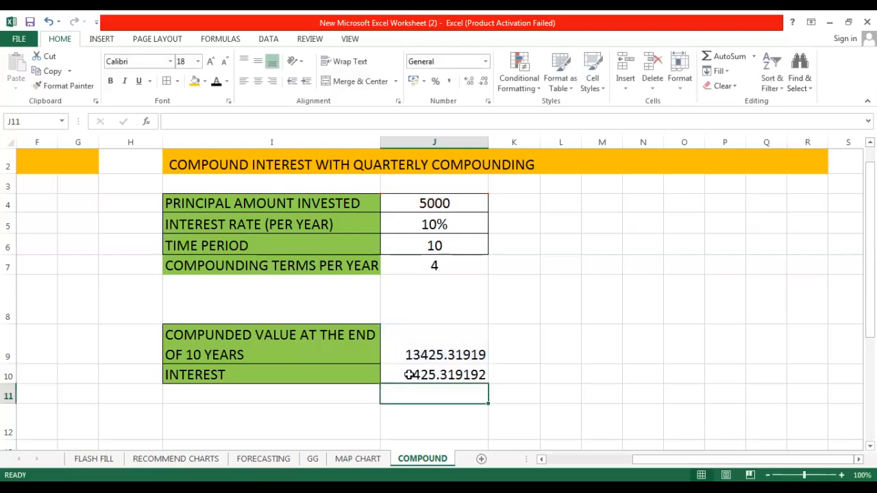
Copy the label "COMPOUND VALUE USING FV FUNCTION" from cell B12 to cell I12 under the quarterly table.
{"action": "scroll", "coordinate": [247, 347], "scroll_direction": "down", "scroll_amount": 1}
{"action": "left_click", "coordinate": [247, 347]}
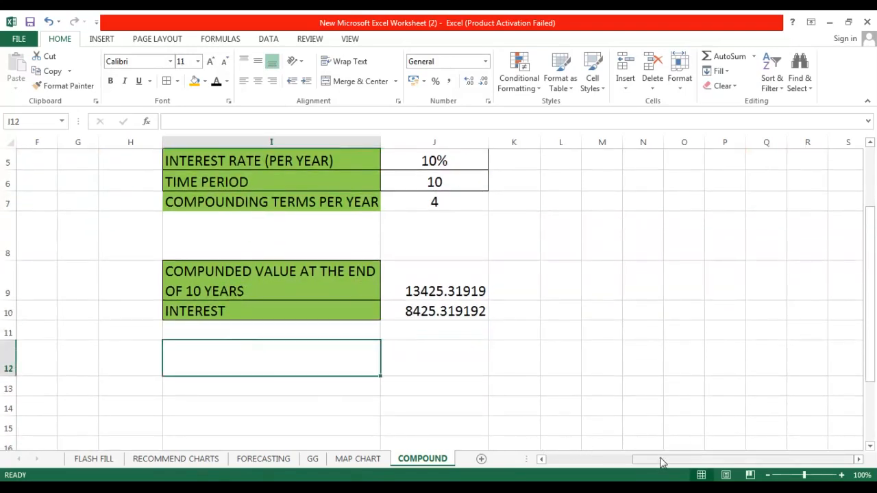
{"action": "left_click_drag", "start_coordinate": [662, 462], "coordinate": [592, 473]}
{"action": "left_click", "coordinate": [167, 371]}
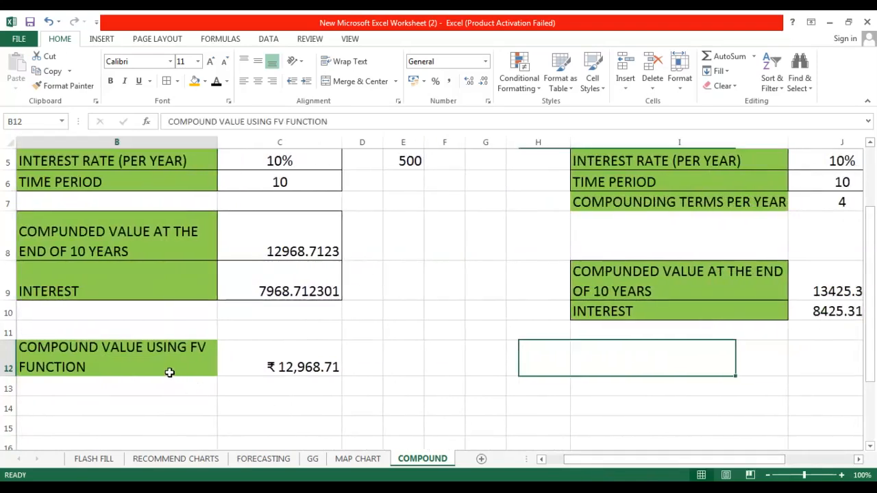
{"action": "key", "text": "ctrl+c"}
{"action": "left_click", "coordinate": [618, 354]}
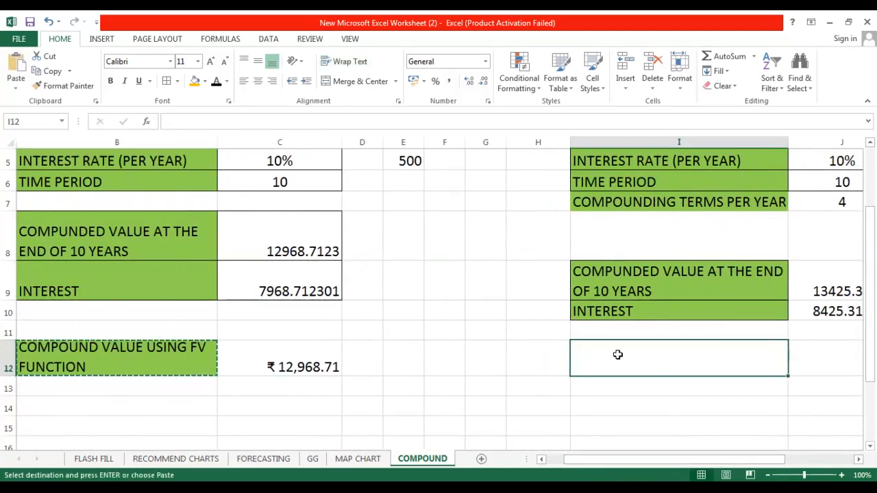
{"action": "key", "text": "ctrl+v"}
{"action": "left_click", "coordinate": [687, 402]}
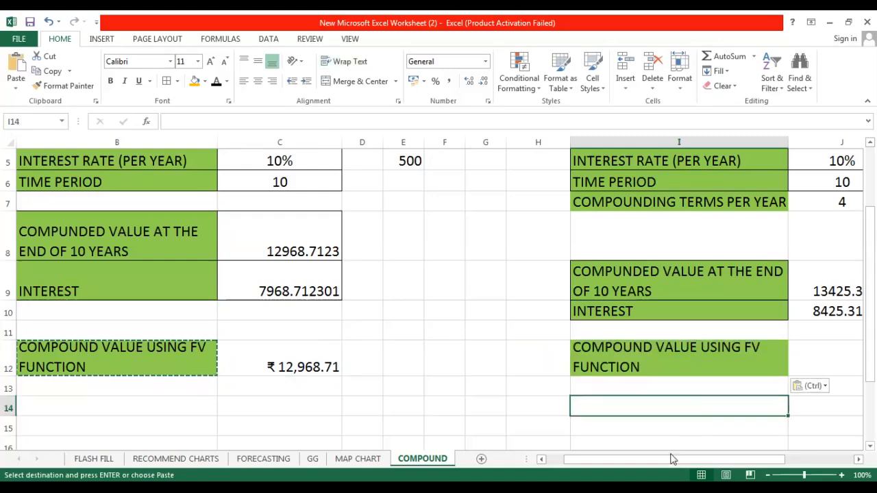
Calculate the quarterly compound value with the FV function in cell J12, entering =FV(J5/J7,J6*J7,,-J4).
{"action": "left_click_drag", "start_coordinate": [671, 458], "coordinate": [695, 460]}
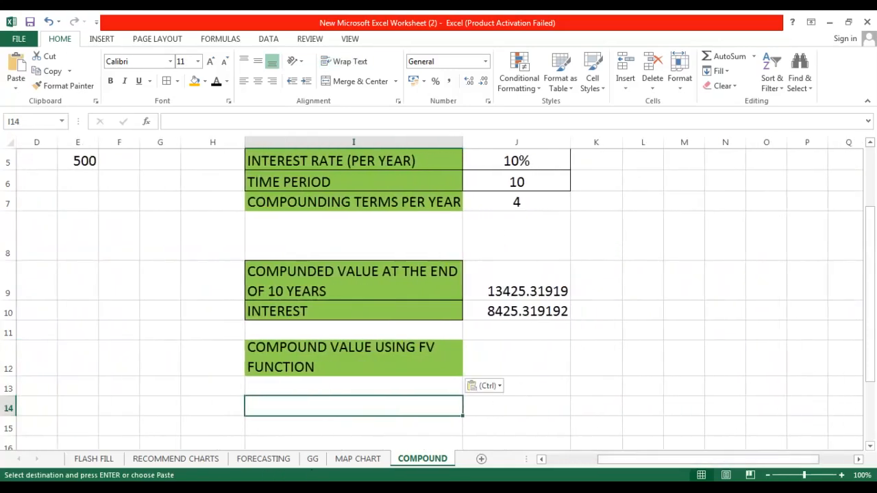
{"action": "key", "text": "alt+Tab"}
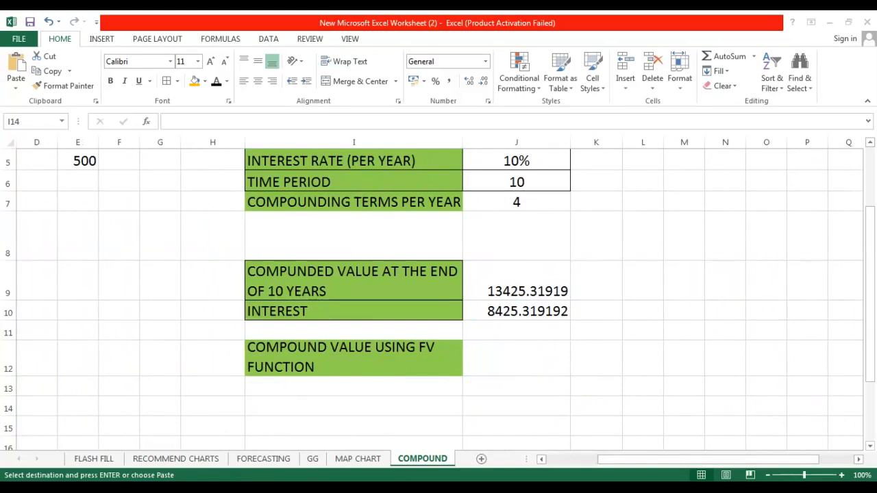
{"action": "key", "text": "alt+Tab"}
{"action": "double_click", "coordinate": [494, 347]}
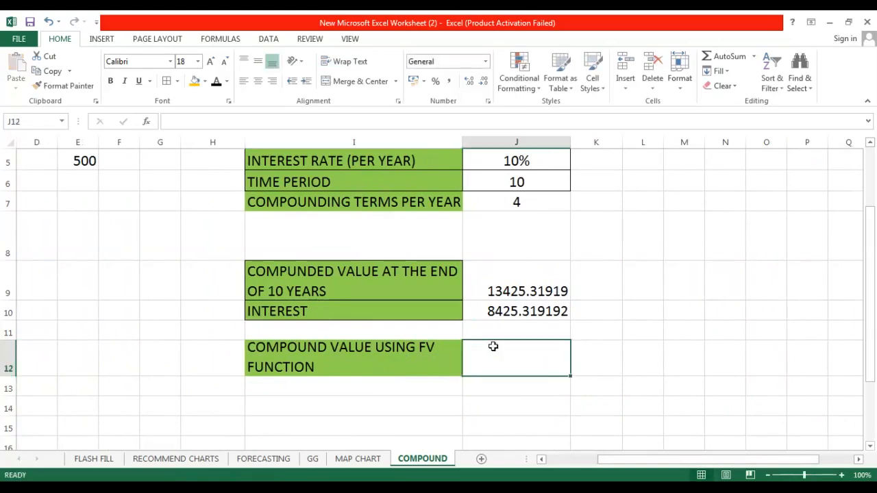
{"action": "type", "text": "=FV"}
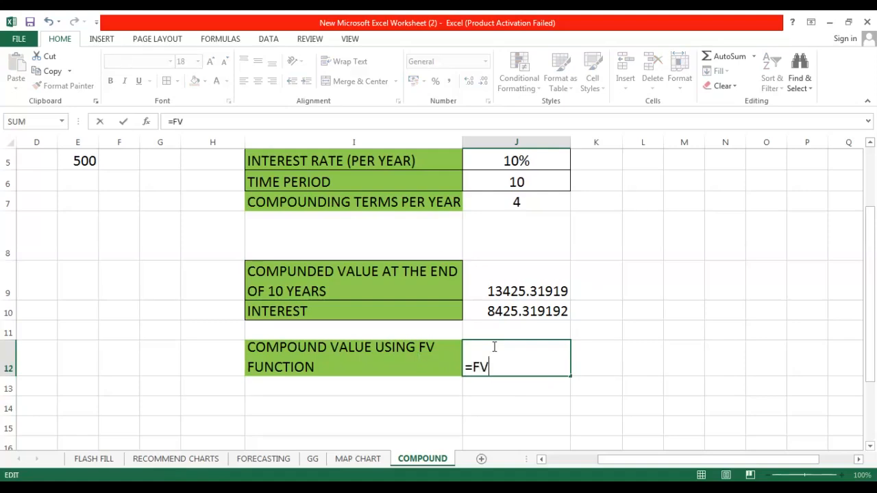
{"action": "type", "text": "(J5"}
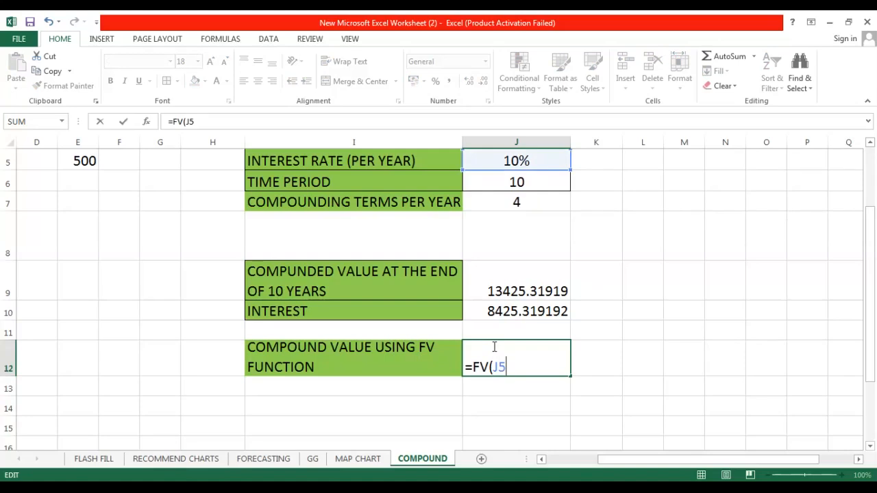
{"action": "type", "text": "/J7"}
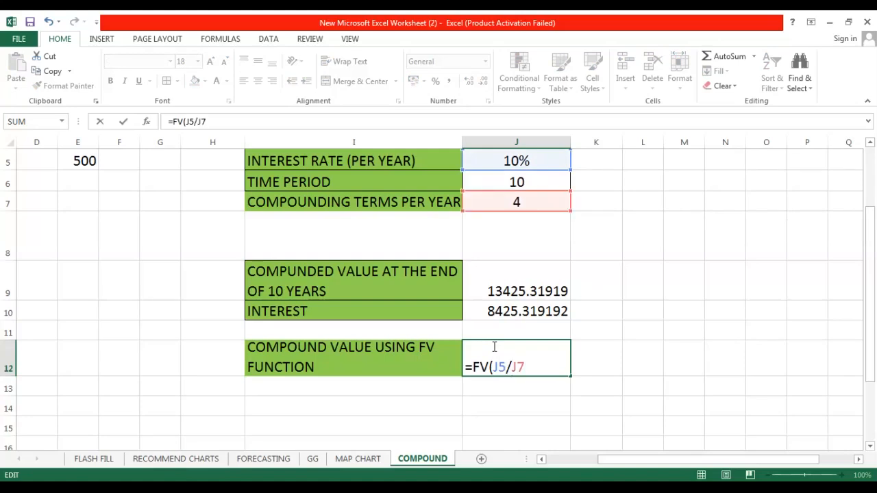
{"action": "type", "text": ",J6*J"}
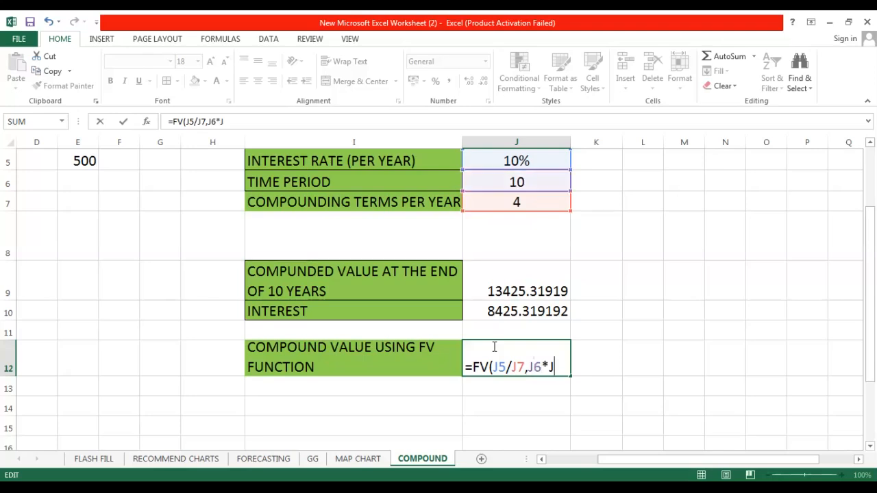
{"action": "type", "text": "7,,"}
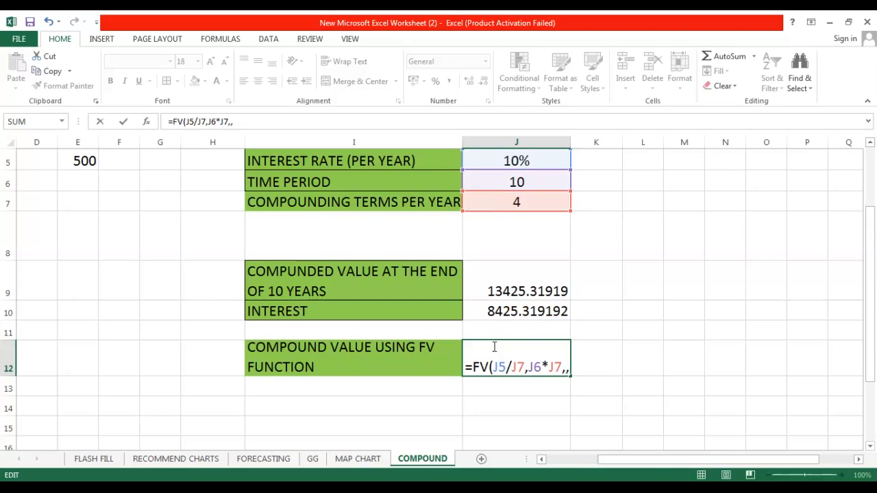
{"action": "type", "text": "-J4"}
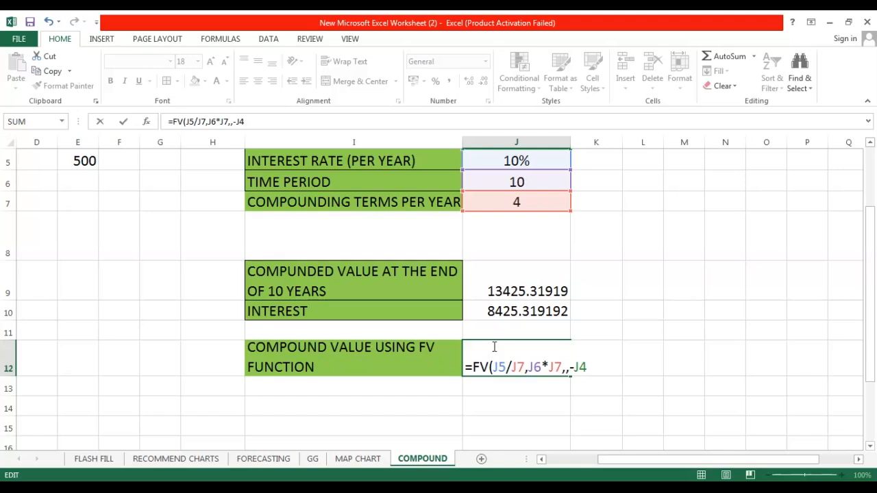
{"action": "type", "text": ")"}
{"action": "key", "text": "Return"}
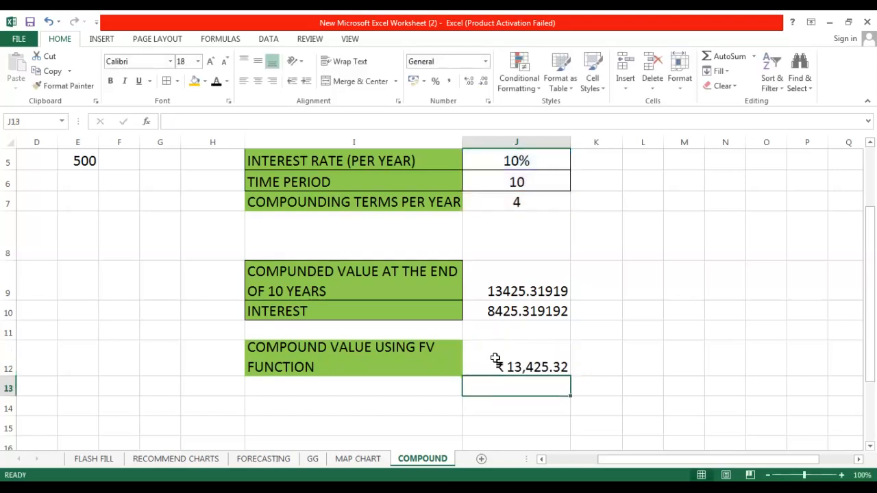
{"action": "scroll", "coordinate": [489, 314], "scroll_direction": "up", "scroll_amount": 1}
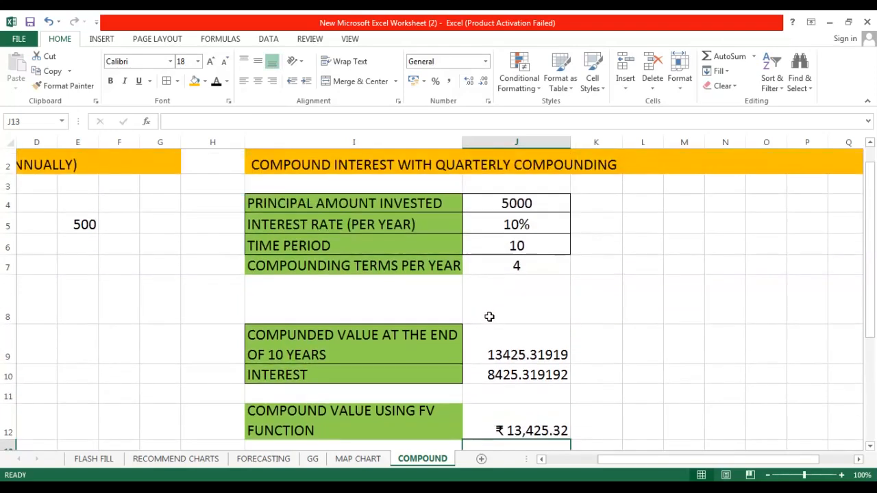
Delete three surplus columns, starting at column E, from the gap between the annual and quarterly compounding tables.
{"action": "left_click_drag", "start_coordinate": [603, 468], "coordinate": [593, 468]}
{"action": "left_click", "coordinate": [213, 142]}
{"action": "right_click", "coordinate": [213, 142]}
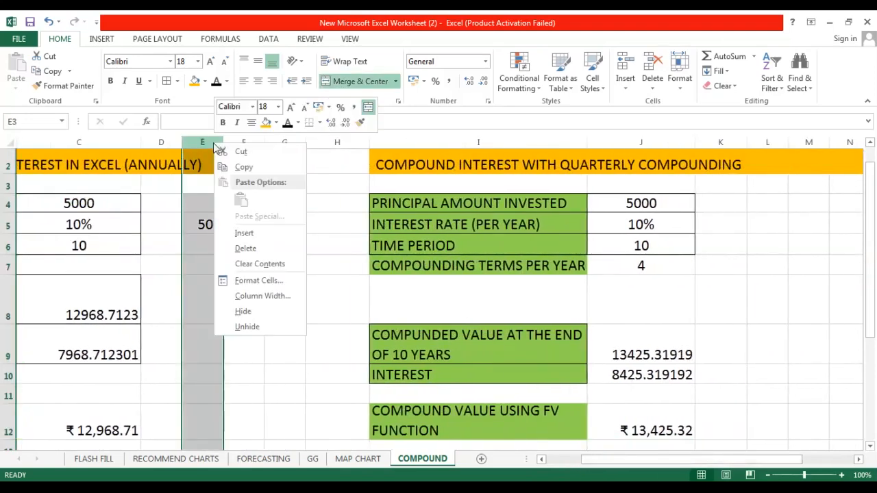
{"action": "key", "text": "Escape"}
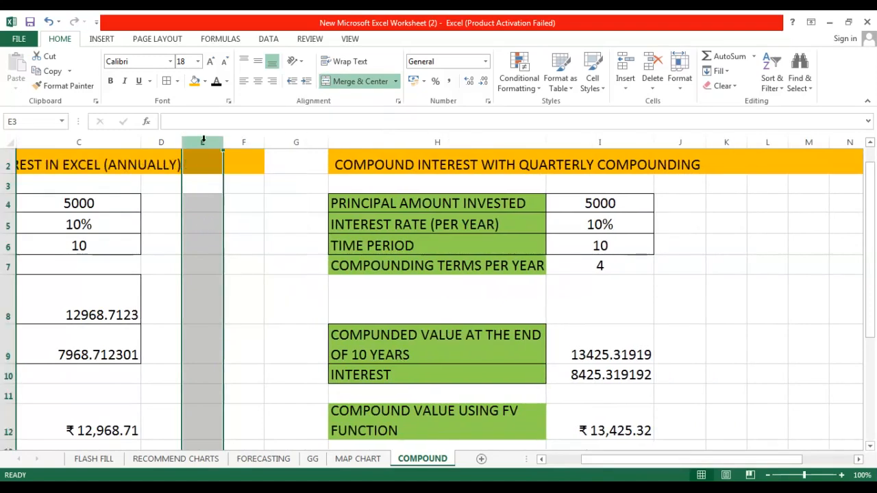
{"action": "right_click", "coordinate": [200, 142]}
{"action": "left_click", "coordinate": [233, 245]}
{"action": "right_click", "coordinate": [195, 159]}
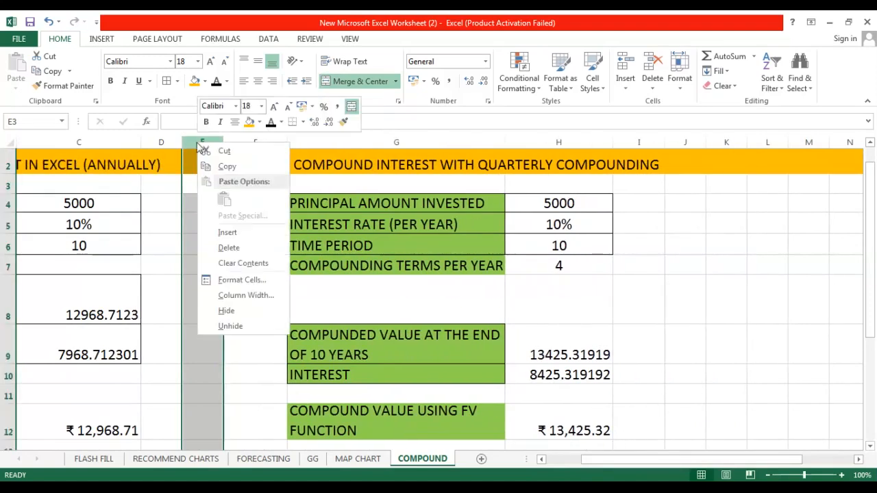
{"action": "left_click", "coordinate": [233, 247]}
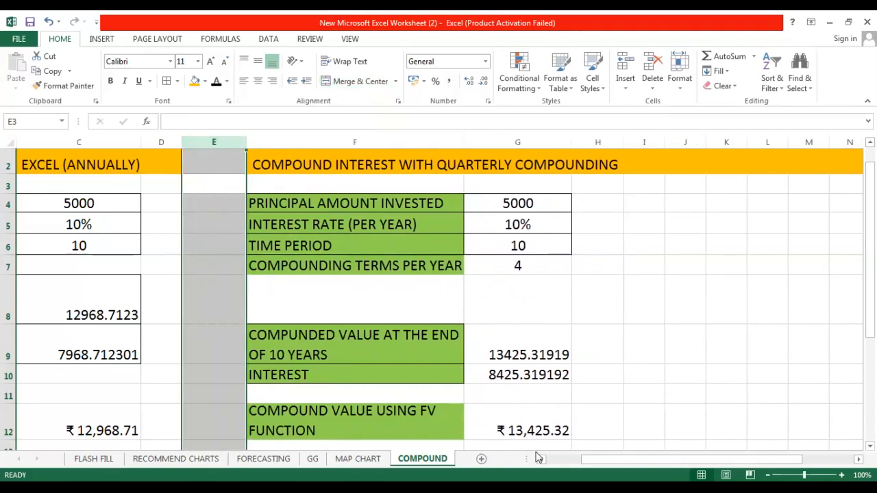
Set the time period of the quarterly compounding table in cell G6 to 15.
{"action": "left_click_drag", "start_coordinate": [591, 460], "coordinate": [574, 464]}
{"action": "mouse_move", "coordinate": [872, 254]}
{"action": "left_mouse_down"}
{"action": "mouse_move", "coordinate": [876, 271]}
{"action": "mouse_move", "coordinate": [876, 254]}
{"action": "left_mouse_up"}
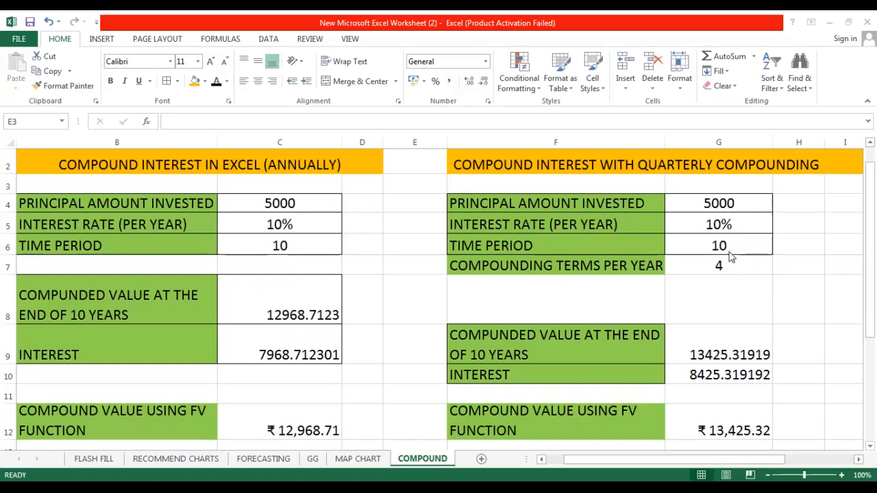
{"action": "double_click", "coordinate": [731, 247]}
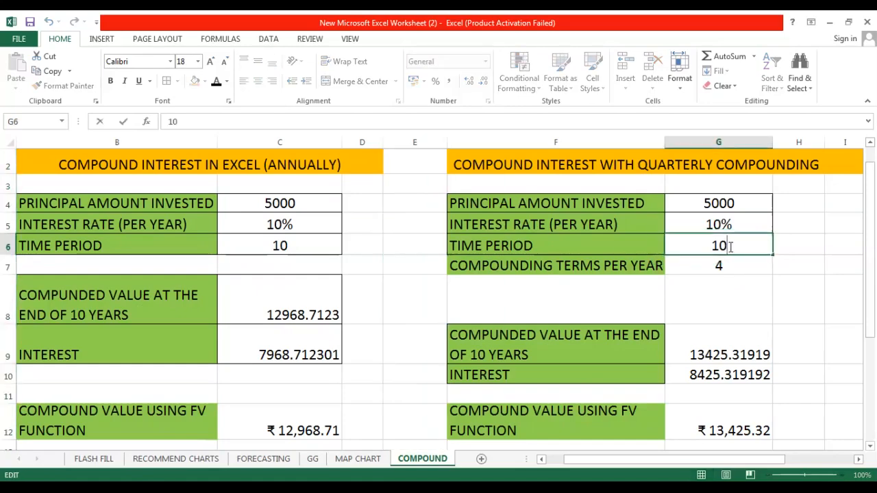
{"action": "key", "text": "BackSpace"}
{"action": "type", "text": "5"}
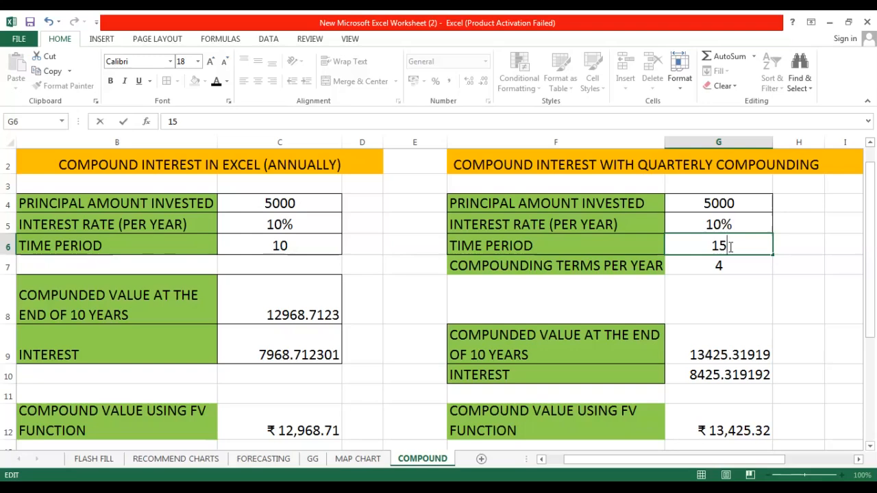
{"action": "key", "text": "Return"}
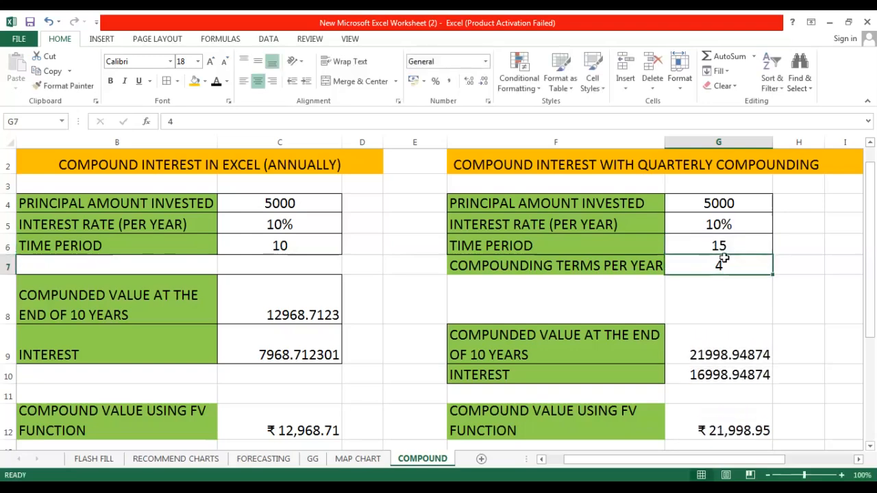
Set the time period of the annual compounding table in cell C6 to 15.
{"action": "double_click", "coordinate": [302, 248]}
{"action": "key", "text": "BackSpace"}
{"action": "type", "text": "5"}
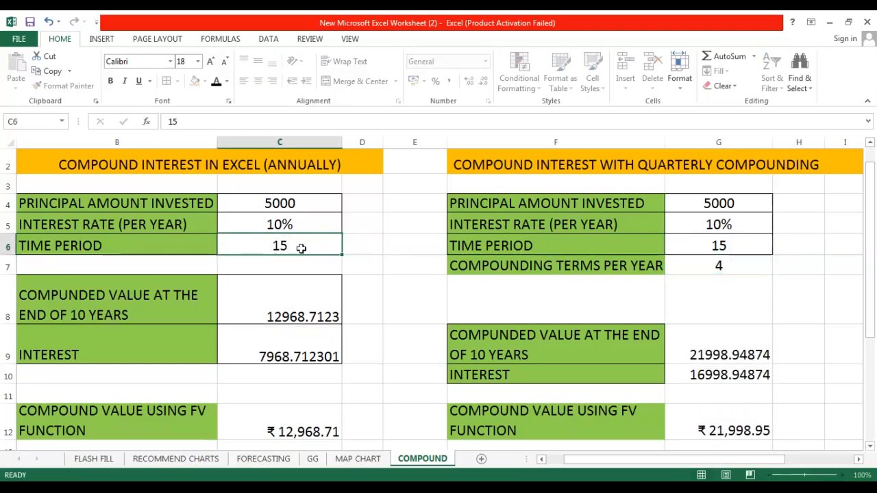
{"action": "key", "text": "Return"}
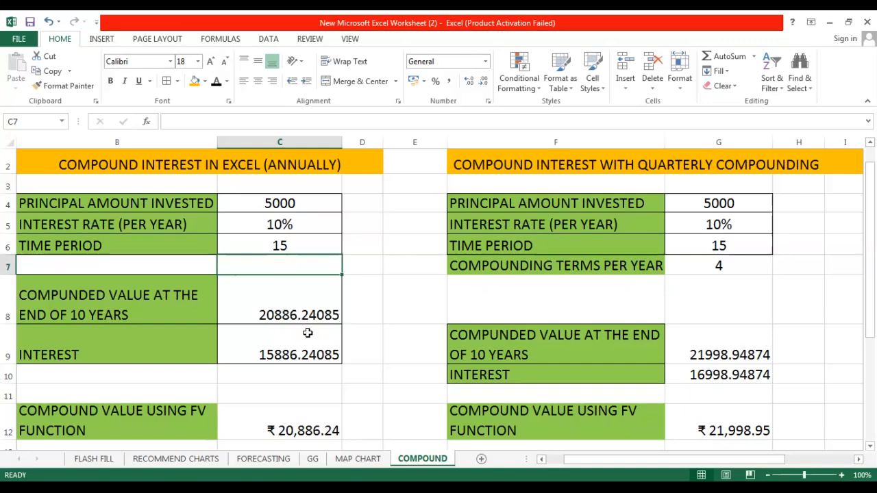
Examine the COMPOUNDING EFFECT table and its compounded value formulas for years 1 to 3 in cells D21 to D23.
{"action": "left_click", "coordinate": [161, 487]}
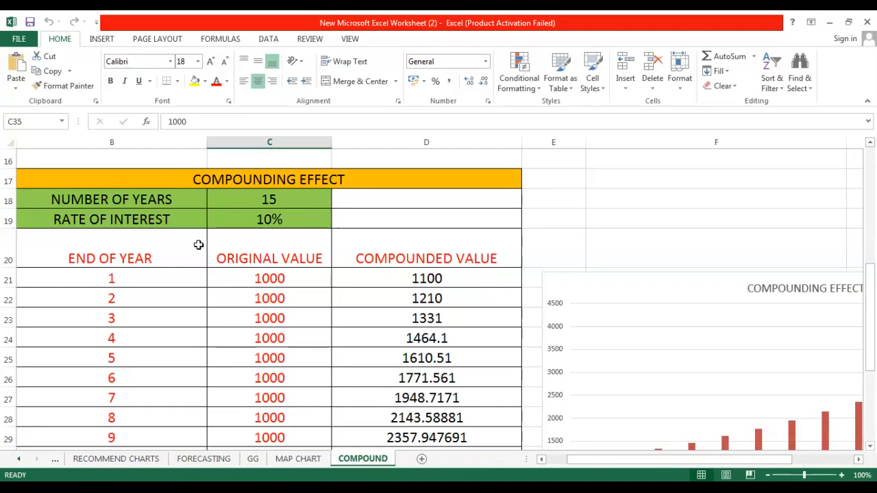
{"action": "scroll", "coordinate": [266, 221], "scroll_direction": "up", "scroll_amount": 1}
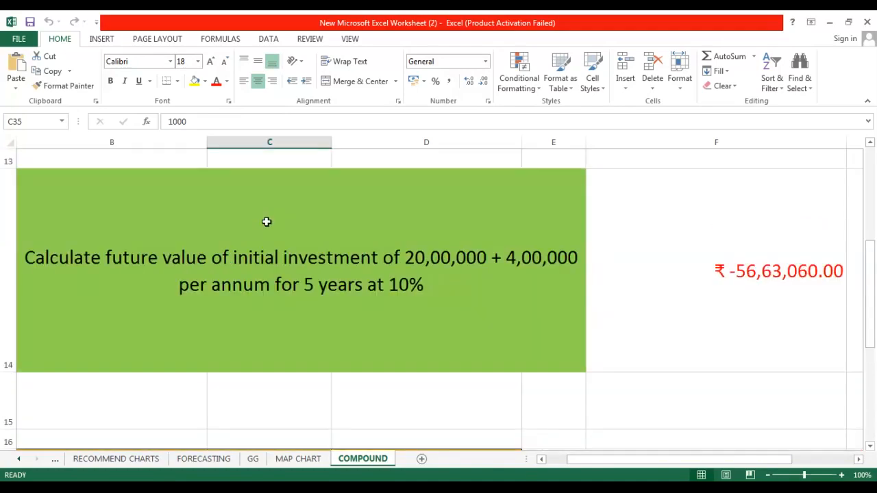
{"action": "scroll", "coordinate": [267, 222], "scroll_direction": "down", "scroll_amount": 2}
{"action": "scroll", "coordinate": [267, 220], "scroll_direction": "up", "scroll_amount": 1}
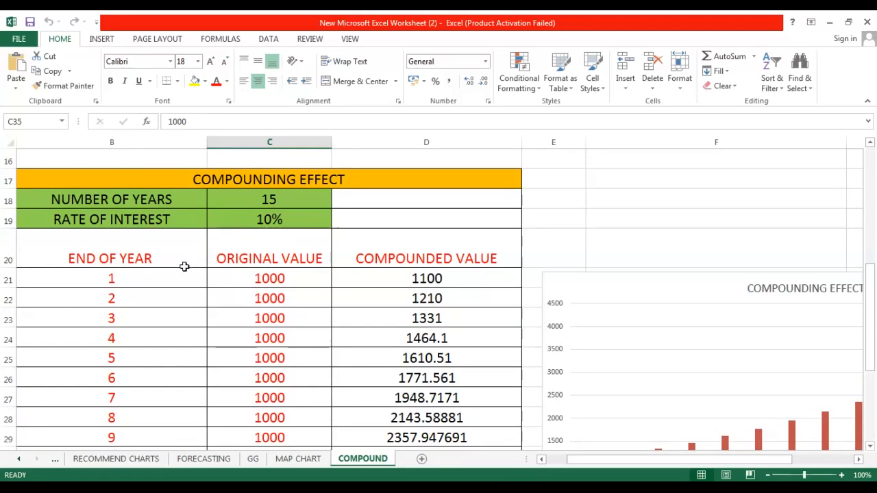
{"action": "left_click", "coordinate": [271, 279]}
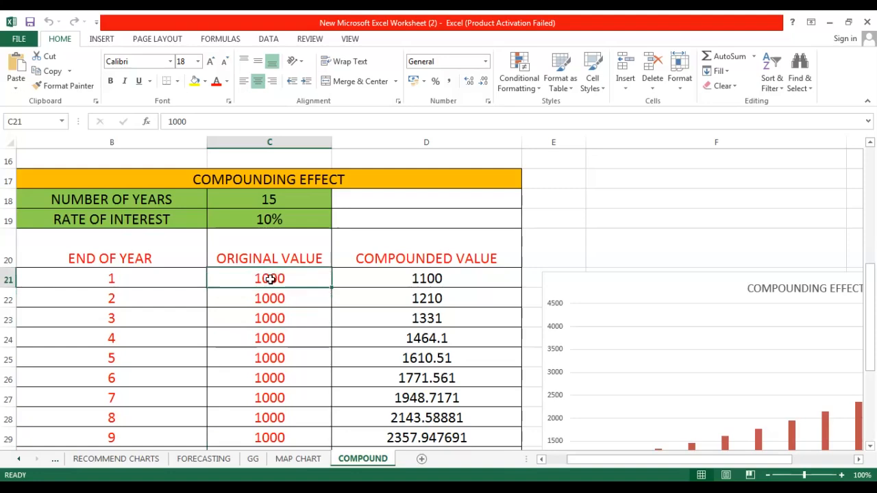
{"action": "left_click", "coordinate": [380, 278]}
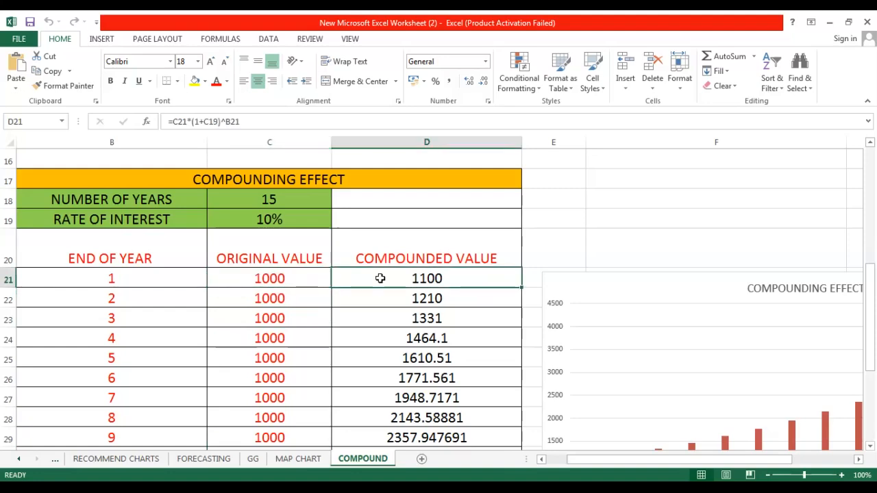
{"action": "double_click", "coordinate": [381, 278]}
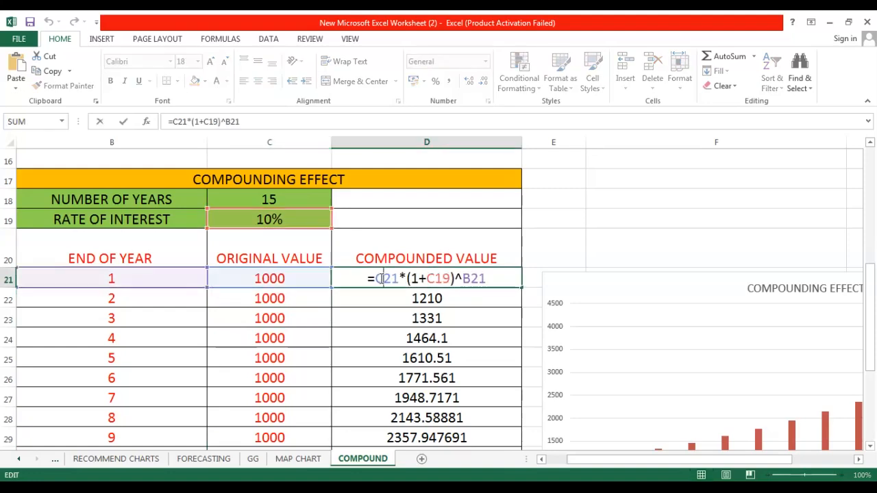
{"action": "key", "text": "Return"}
{"action": "double_click", "coordinate": [384, 299]}
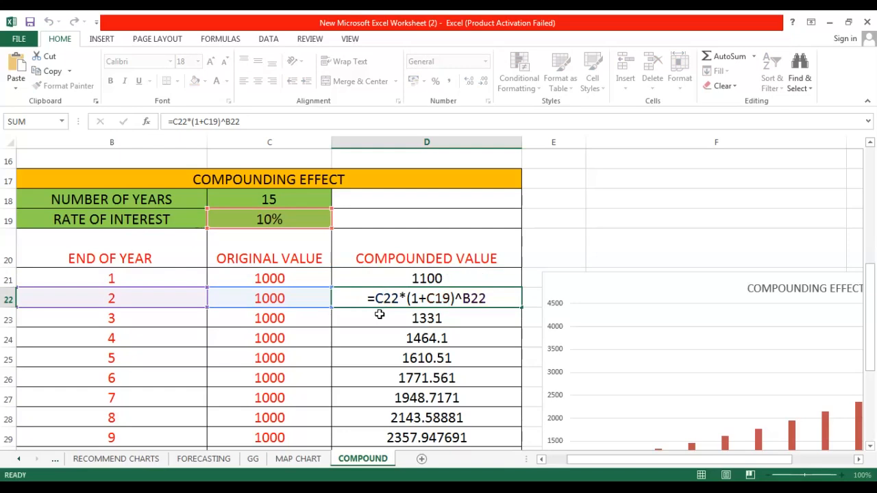
{"action": "key", "text": "Return"}
{"action": "double_click", "coordinate": [381, 317]}
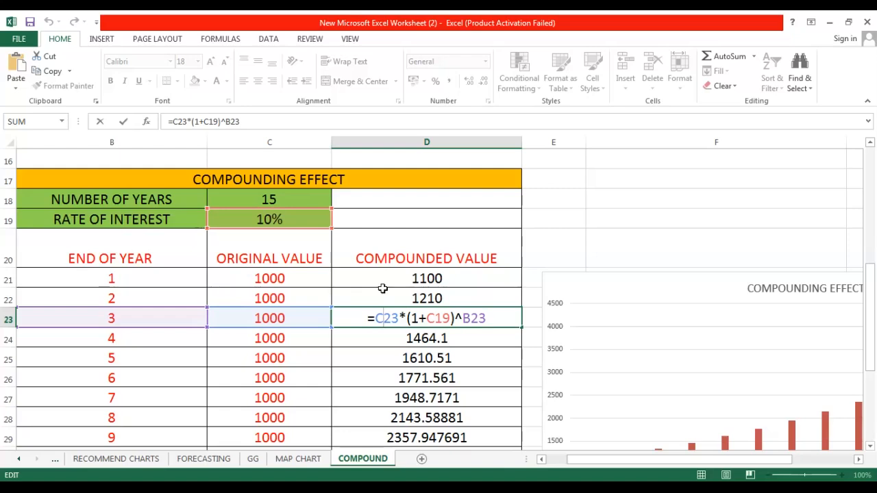
Compare the compounded value formulas across years 1 to 6 and review the remaining rows down to year 15.
{"action": "double_click", "coordinate": [387, 281]}
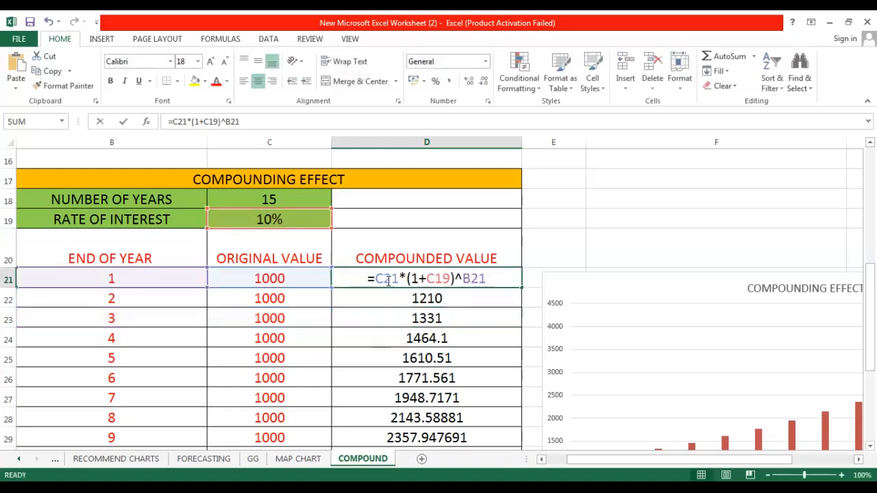
{"action": "double_click", "coordinate": [387, 301]}
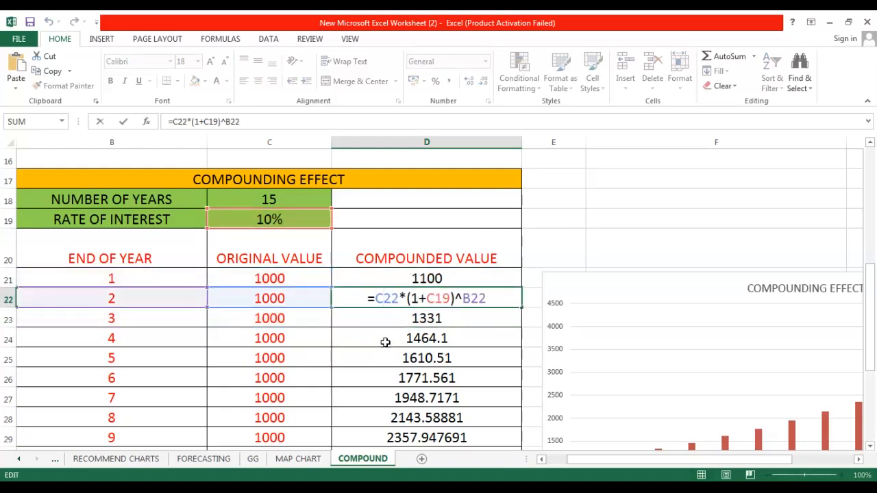
{"action": "double_click", "coordinate": [383, 338]}
{"action": "left_click", "coordinate": [384, 295]}
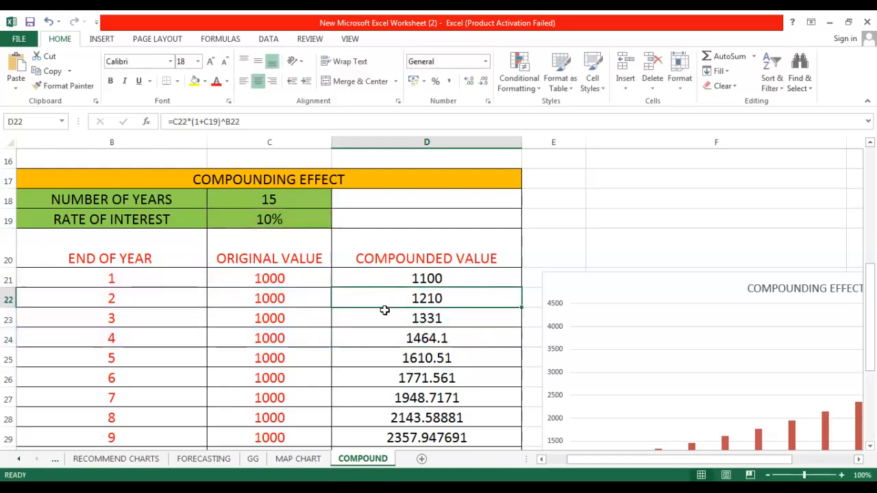
{"action": "scroll", "coordinate": [384, 310], "scroll_direction": "down", "scroll_amount": 1}
{"action": "double_click", "coordinate": [381, 299]}
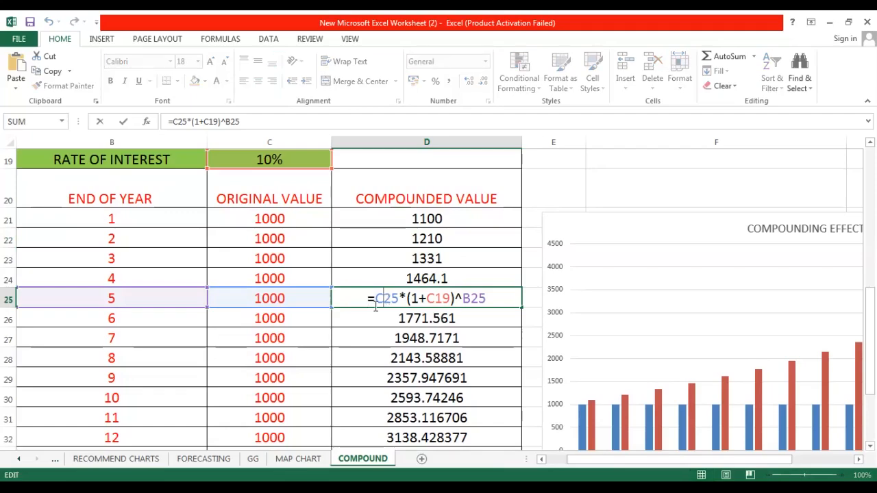
{"action": "double_click", "coordinate": [383, 318]}
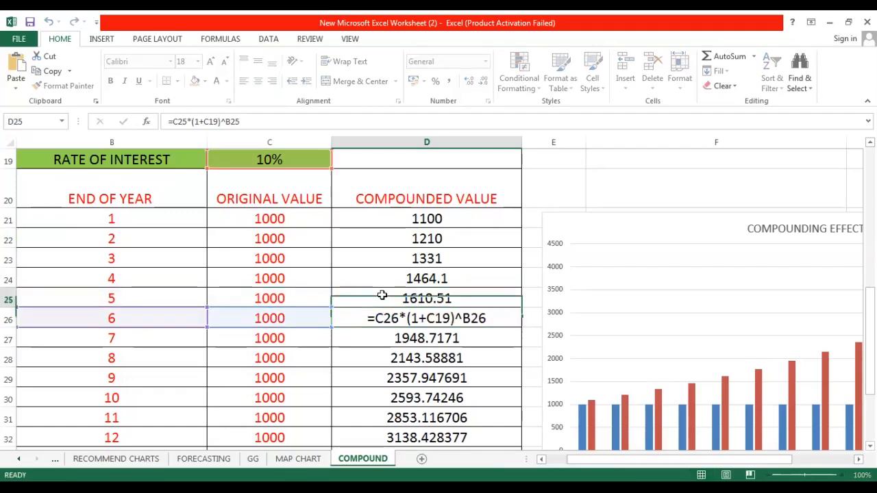
{"action": "left_click", "coordinate": [381, 295]}
{"action": "scroll", "coordinate": [382, 295], "scroll_direction": "down", "scroll_amount": 1}
{"action": "scroll", "coordinate": [381, 295], "scroll_direction": "down", "scroll_amount": 1}
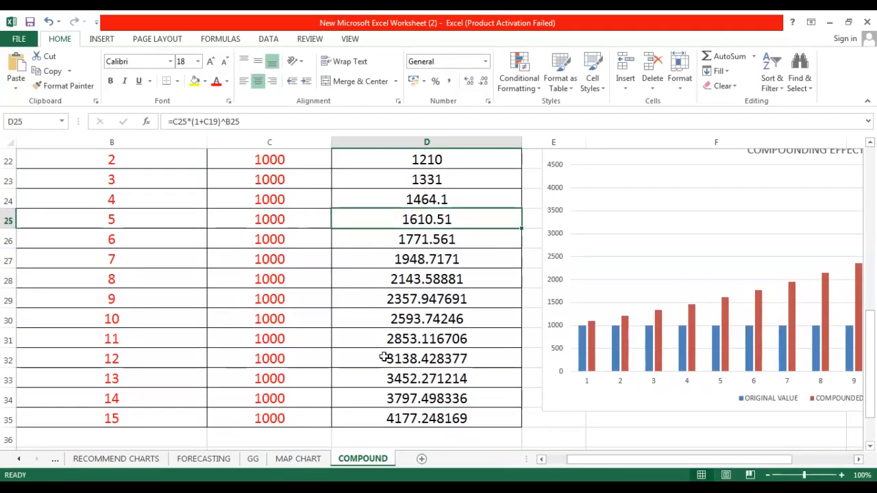
{"action": "scroll", "coordinate": [383, 249], "scroll_direction": "up", "scroll_amount": 1}
{"action": "scroll", "coordinate": [386, 303], "scroll_direction": "down", "scroll_amount": 1}
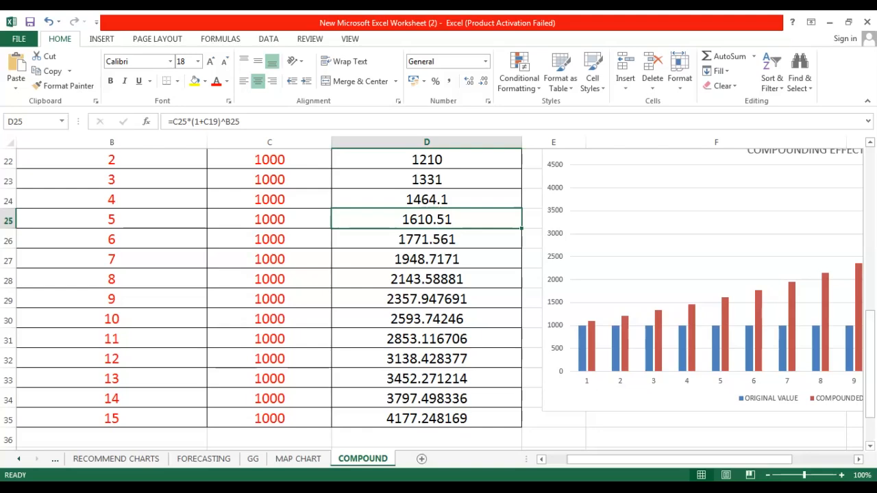
Examine the compounded value formulas for years 14 and 15 in cells D34 and D35, removing any stray references inserted while checking.
{"action": "double_click", "coordinate": [376, 398]}
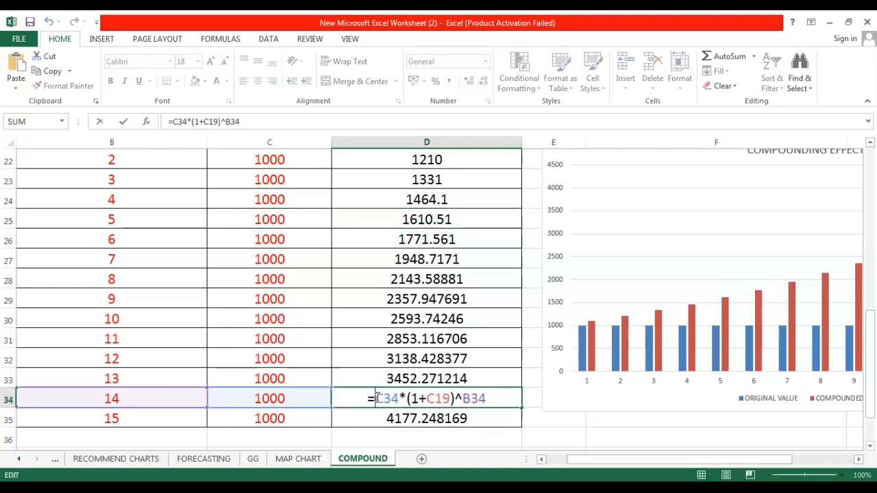
{"action": "left_click", "coordinate": [375, 418]}
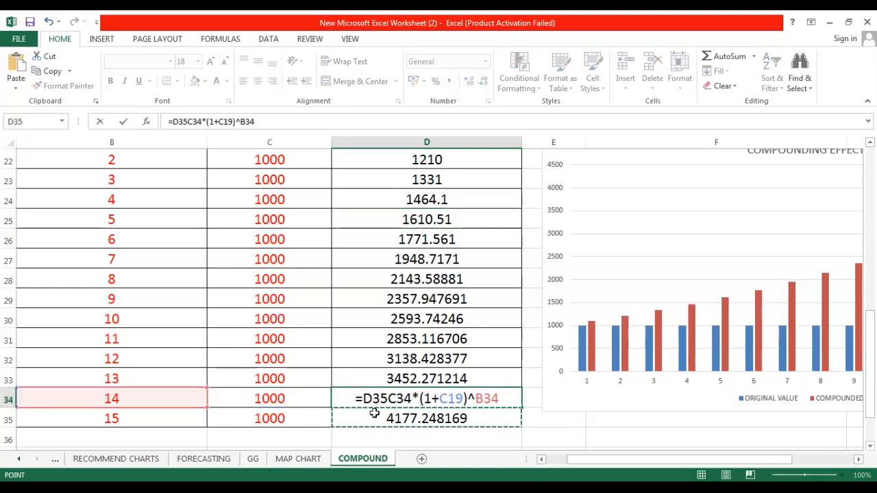
{"action": "key", "text": "BackSpace"}
{"action": "key", "text": "BackSpace"}
{"action": "key", "text": "BackSpace"}
{"action": "key", "text": "Return"}
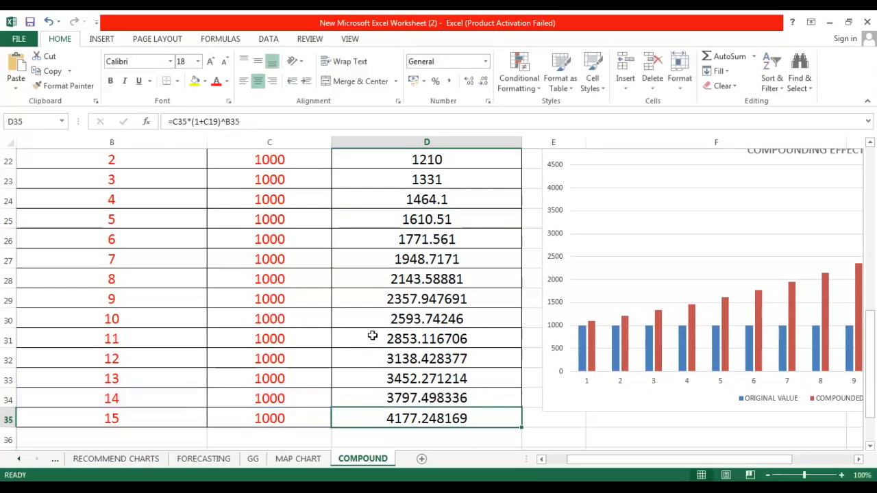
{"action": "double_click", "coordinate": [371, 424]}
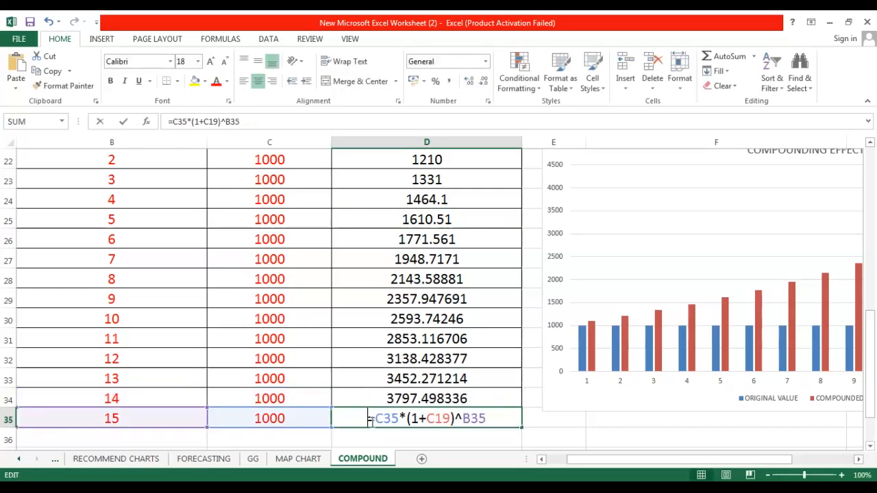
{"action": "type", "text": "="}
{"action": "left_click", "coordinate": [378, 385]}
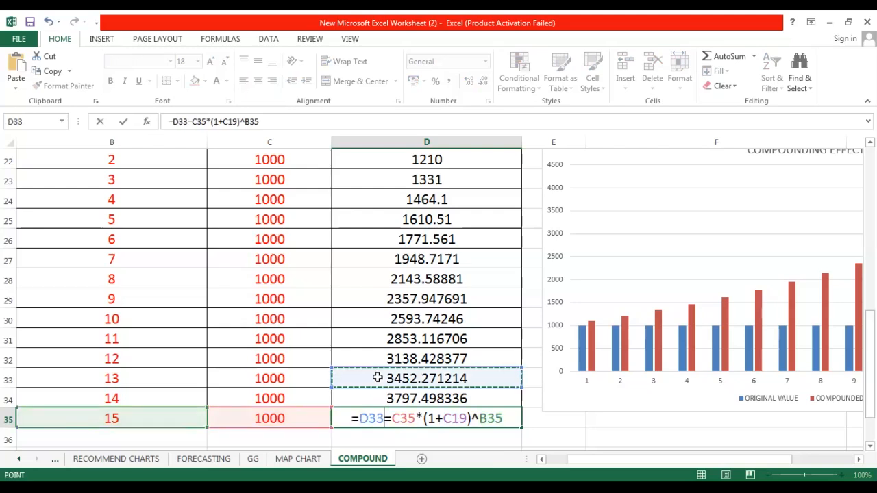
{"action": "key", "text": "BackSpace"}
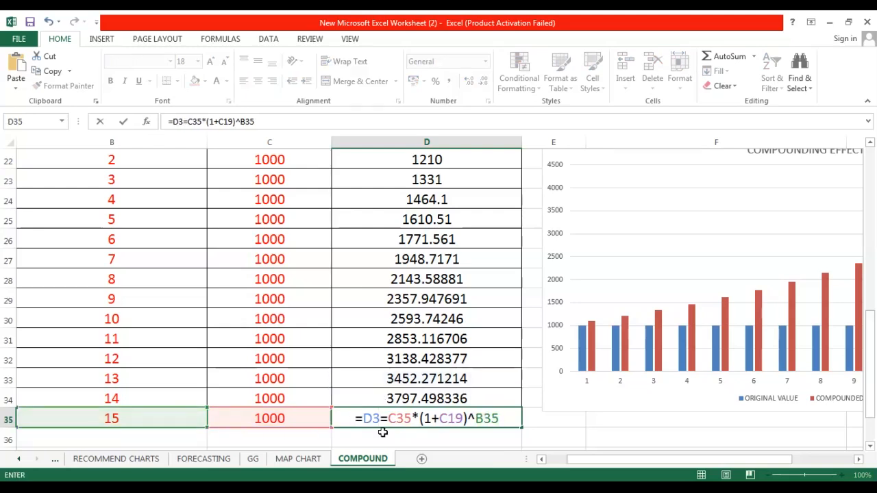
{"action": "key", "text": "BackSpace"}
{"action": "key", "text": "BackSpace"}
{"action": "key", "text": "BackSpace"}
{"action": "key", "text": "Return"}
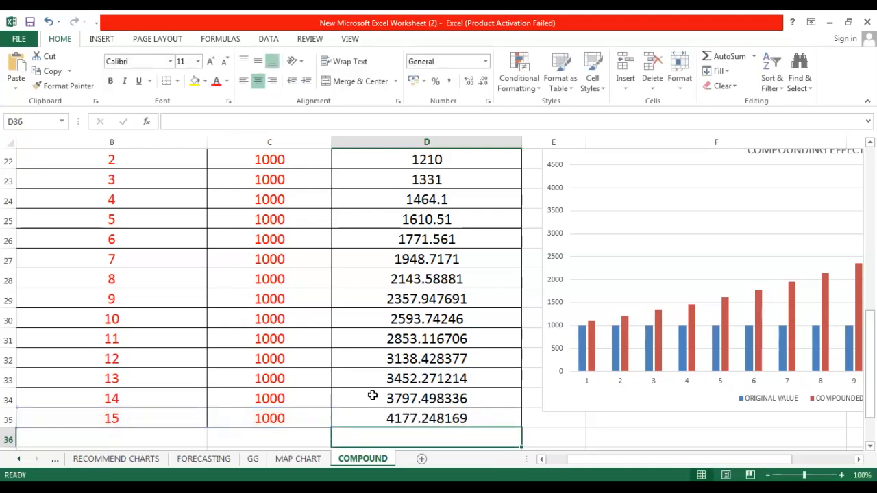
Examine the compounded value formulas for years 10 and 9 in cells D30 and D29, removing any stray reference inserted while checking.
{"action": "left_click", "coordinate": [375, 311]}
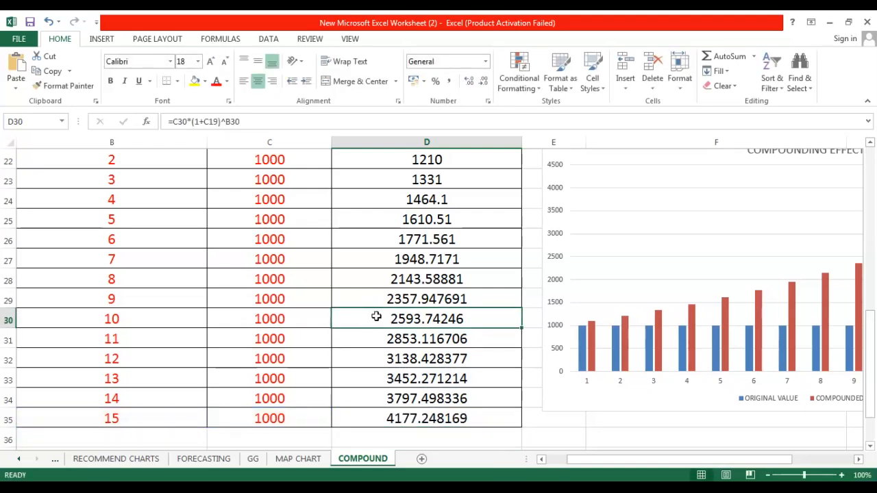
{"action": "double_click", "coordinate": [377, 316]}
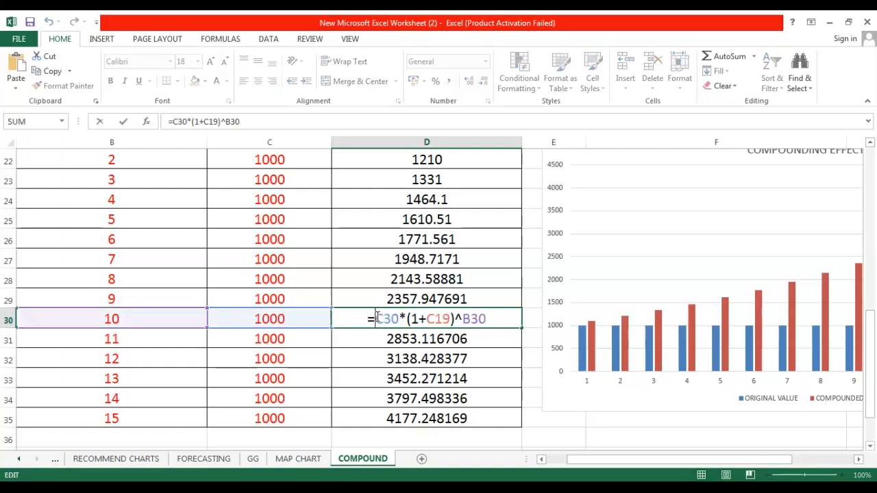
{"action": "key", "text": "Return"}
{"action": "double_click", "coordinate": [376, 299]}
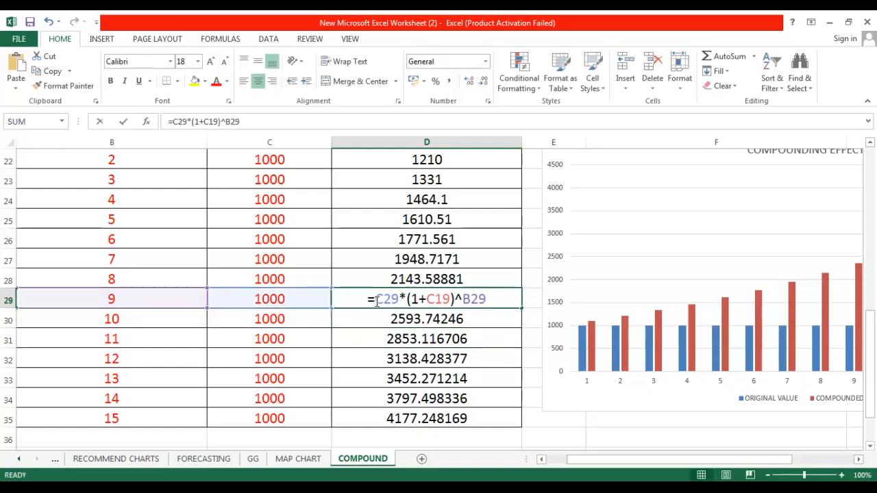
{"action": "left_click", "coordinate": [375, 278]}
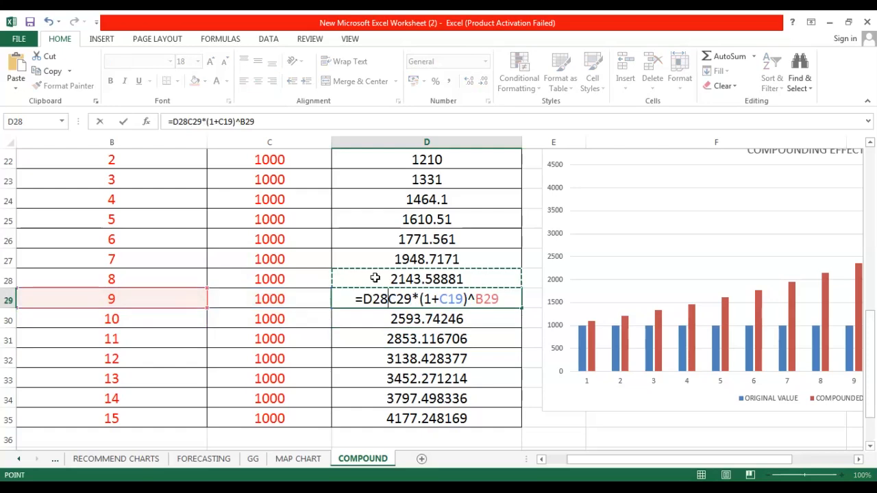
{"action": "key", "text": "BackSpace"}
{"action": "key", "text": "BackSpace"}
{"action": "key", "text": "BackSpace"}
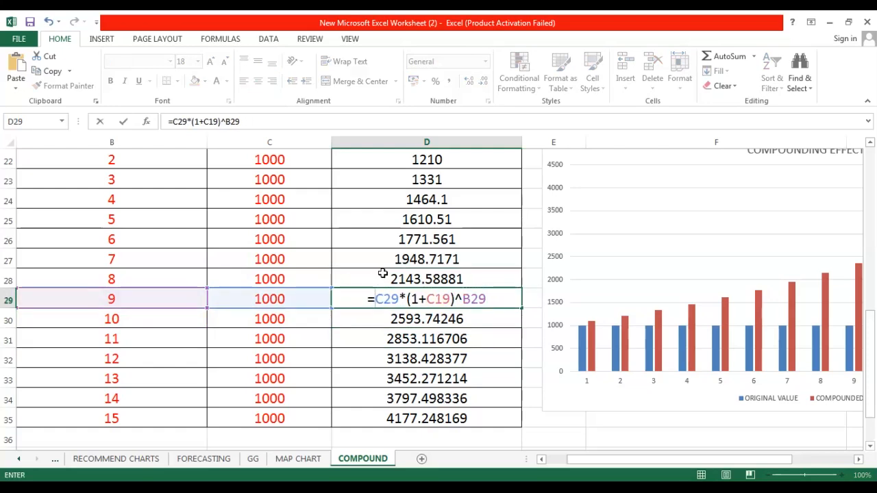
{"action": "key", "text": "Return"}
Examine the compounded value formulas for years 8, 7 and 6 in cells D28, D27 and D26.
{"action": "left_click", "coordinate": [381, 279]}
{"action": "double_click", "coordinate": [381, 278]}
{"action": "key", "text": "Return"}
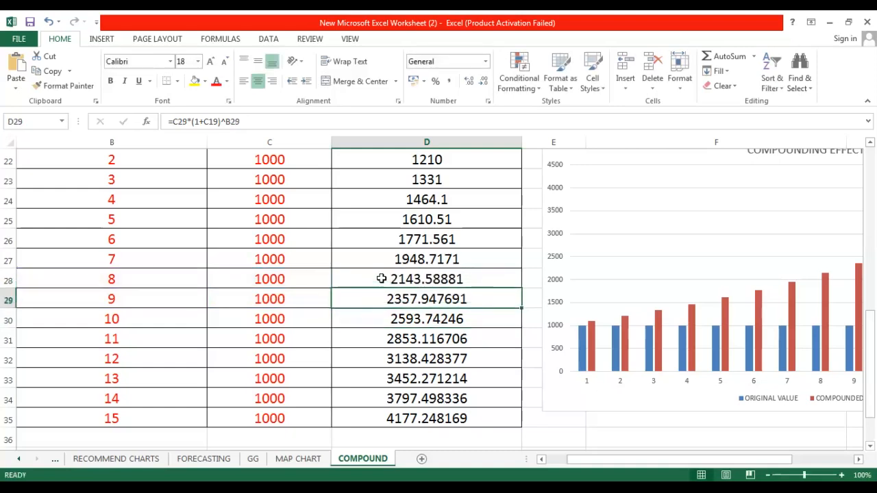
{"action": "double_click", "coordinate": [382, 261]}
{"action": "key", "text": "Return"}
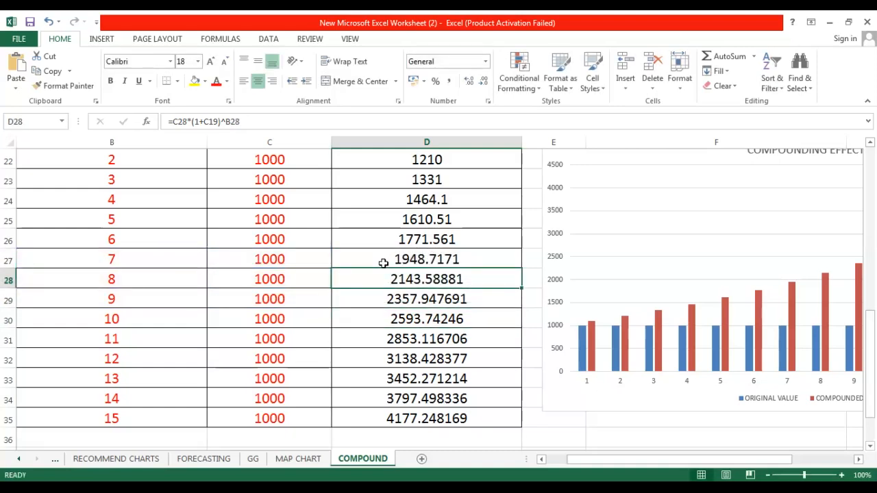
{"action": "double_click", "coordinate": [382, 241]}
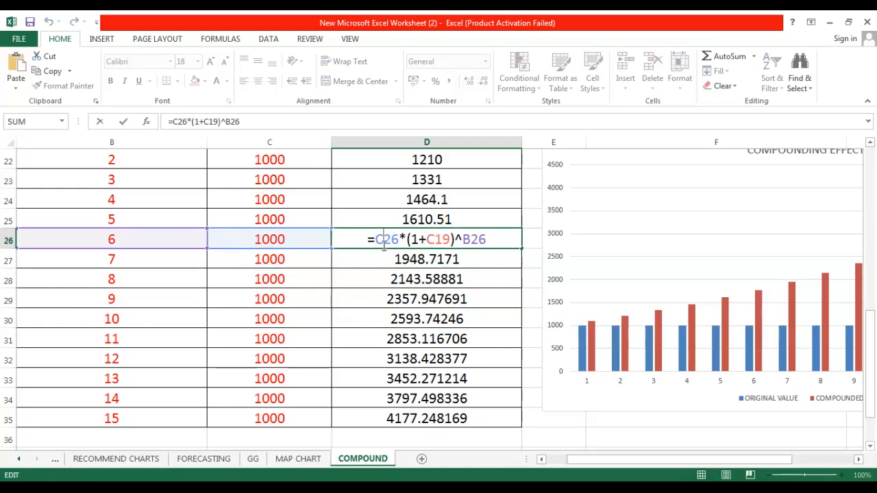
{"action": "key", "text": "Return"}
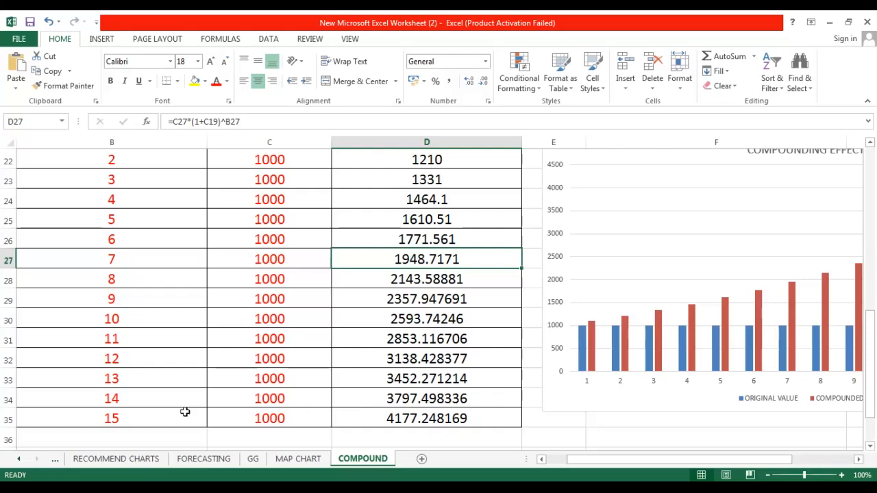
Extend the compounding table to row 36 with year 16 in B36 and the original value 1000 in C36.
{"action": "scroll", "coordinate": [294, 400], "scroll_direction": "down", "scroll_amount": 1}
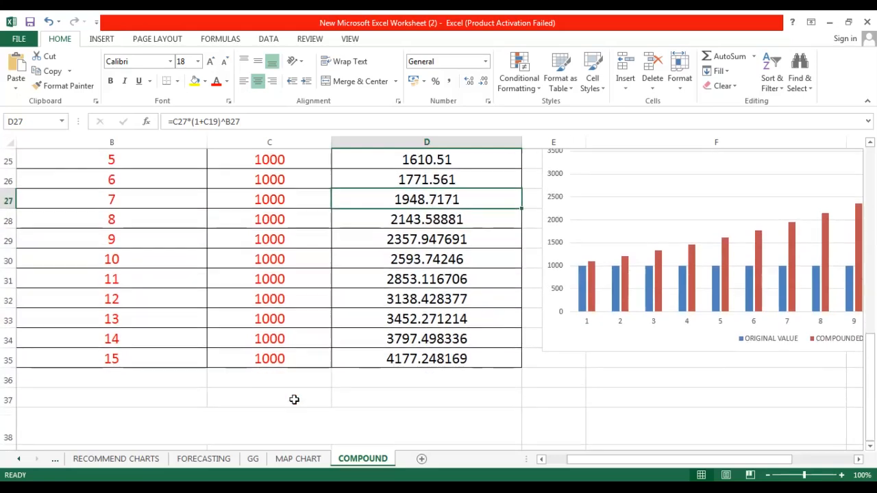
{"action": "left_click", "coordinate": [160, 361]}
{"action": "left_click_drag", "start_coordinate": [209, 368], "coordinate": [210, 386]}
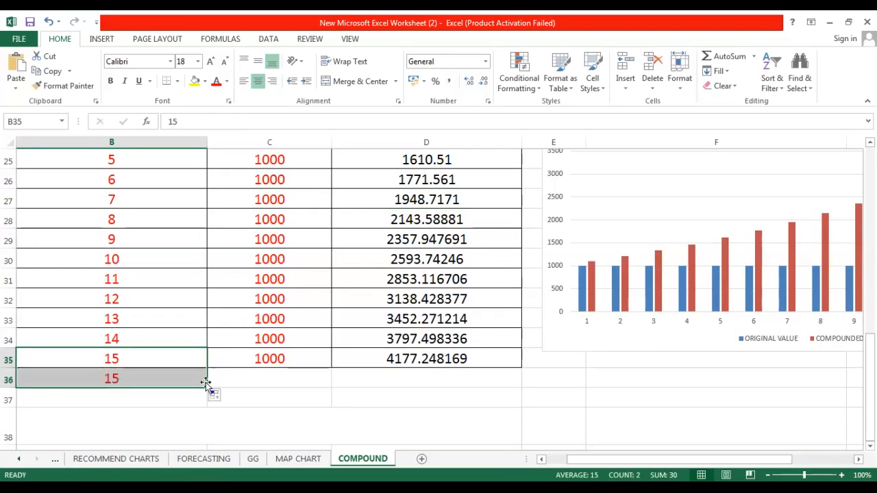
{"action": "double_click", "coordinate": [164, 378]}
{"action": "key", "text": "BackSpace"}
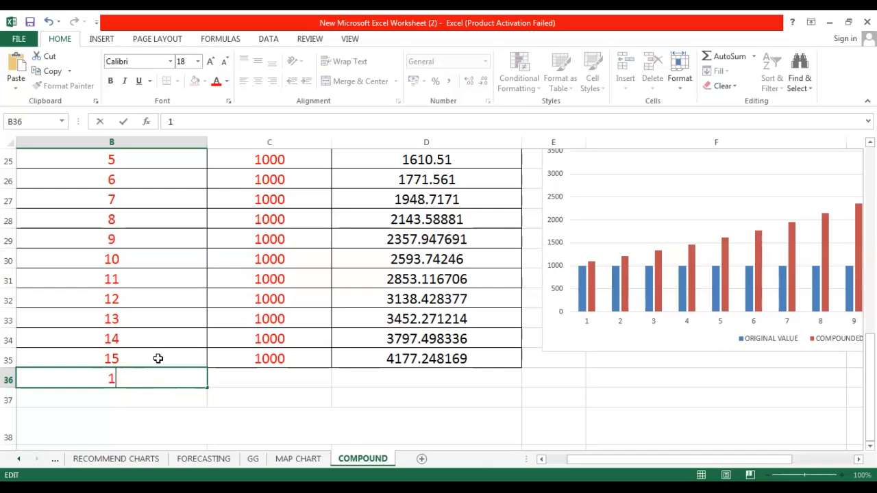
{"action": "key", "text": "BackSpace"}
{"action": "left_click", "coordinate": [162, 333]}
{"action": "left_click_drag", "start_coordinate": [162, 317], "coordinate": [231, 382]}
{"action": "left_click", "coordinate": [233, 381]}
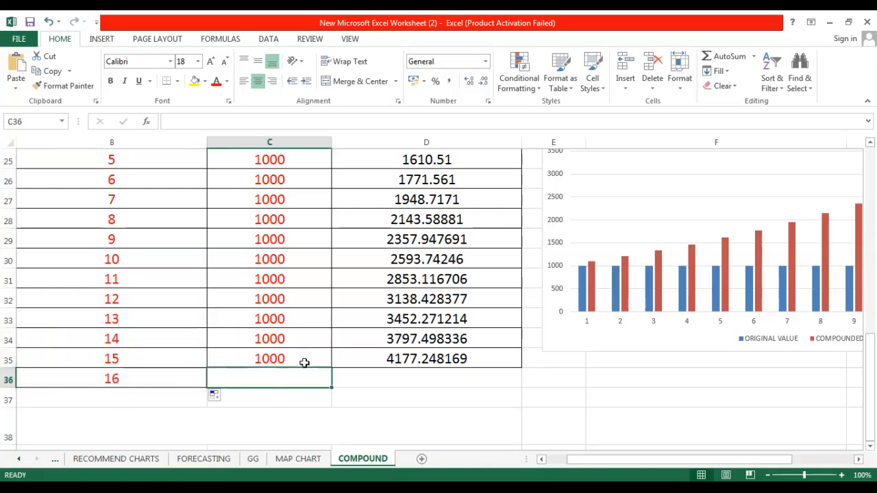
{"action": "left_click", "coordinate": [304, 363]}
{"action": "left_click_drag", "start_coordinate": [333, 368], "coordinate": [333, 383]}
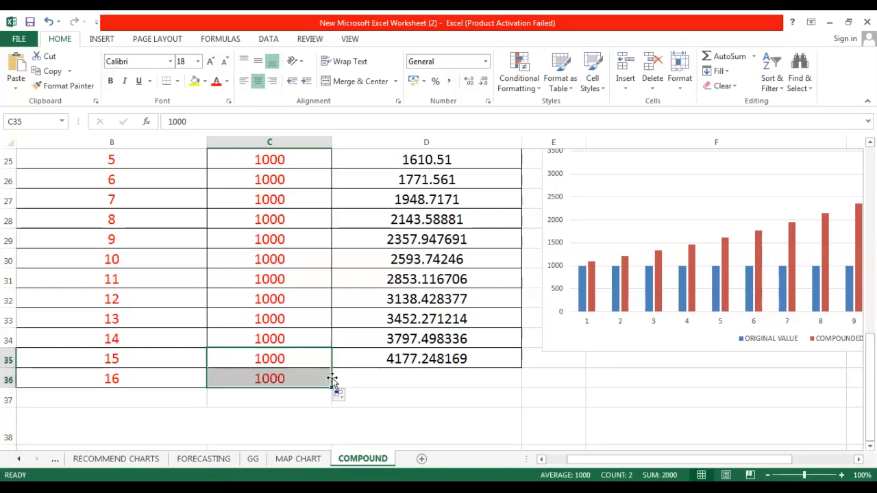
{"action": "left_click", "coordinate": [366, 341]}
{"action": "double_click", "coordinate": [369, 341]}
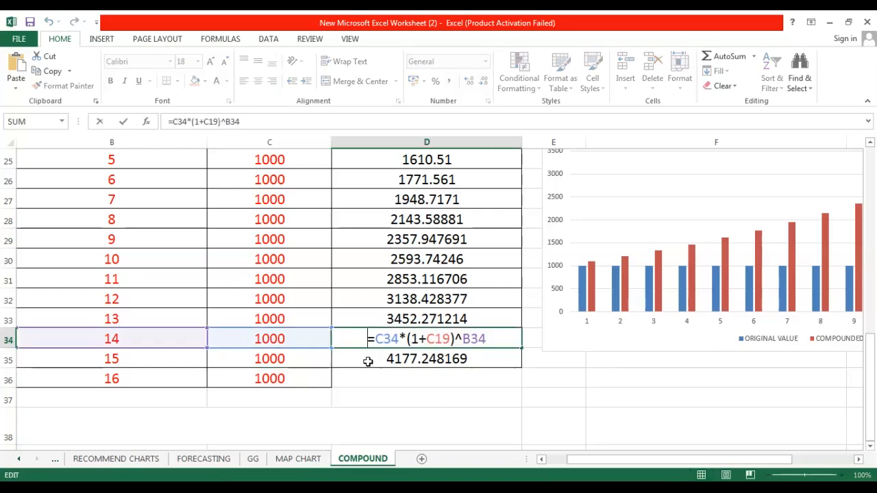
{"action": "type", "text": "="}
{"action": "left_click", "coordinate": [375, 361]}
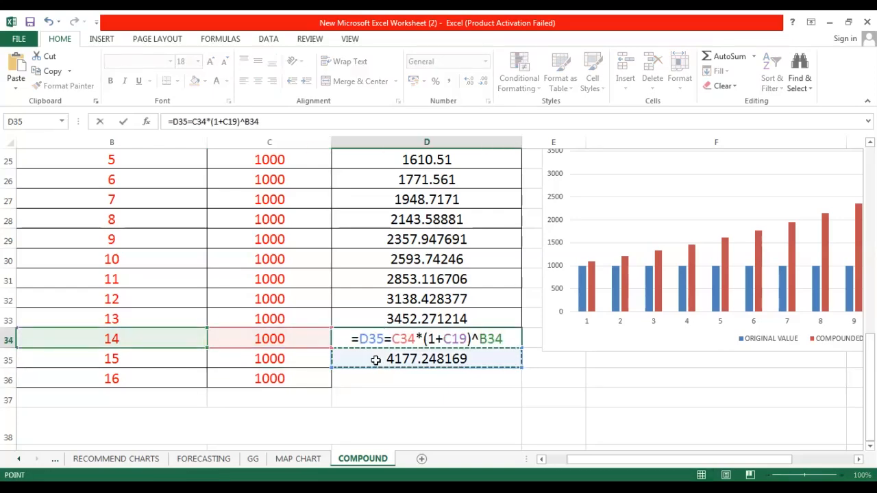
{"action": "key", "text": "BackSpace"}
{"action": "key", "text": "BackSpace"}
{"action": "key", "text": "BackSpace"}
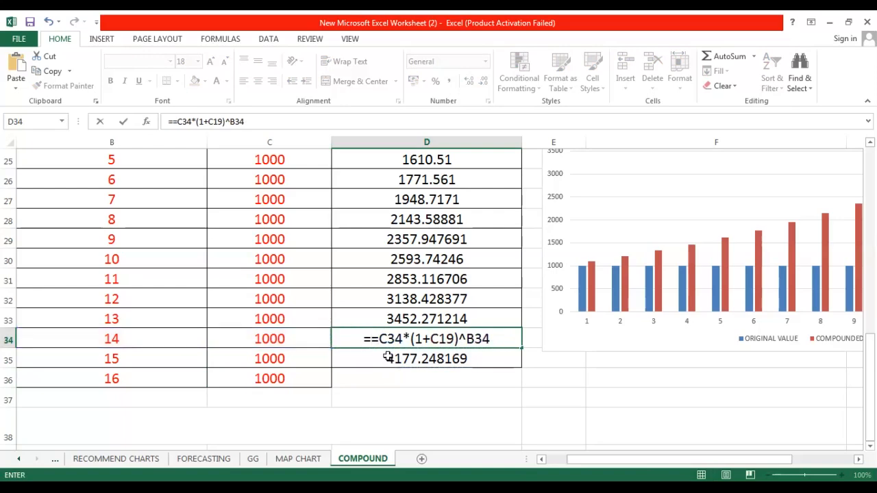
{"action": "key", "text": "BackSpace"}
{"action": "key", "text": "Return"}
{"action": "double_click", "coordinate": [377, 360]}
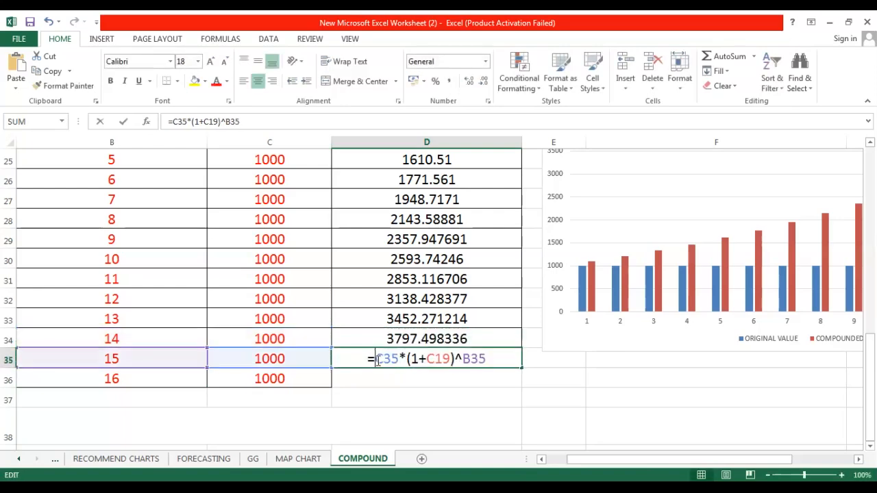
{"action": "left_click_drag", "start_coordinate": [489, 359], "coordinate": [367, 360]}
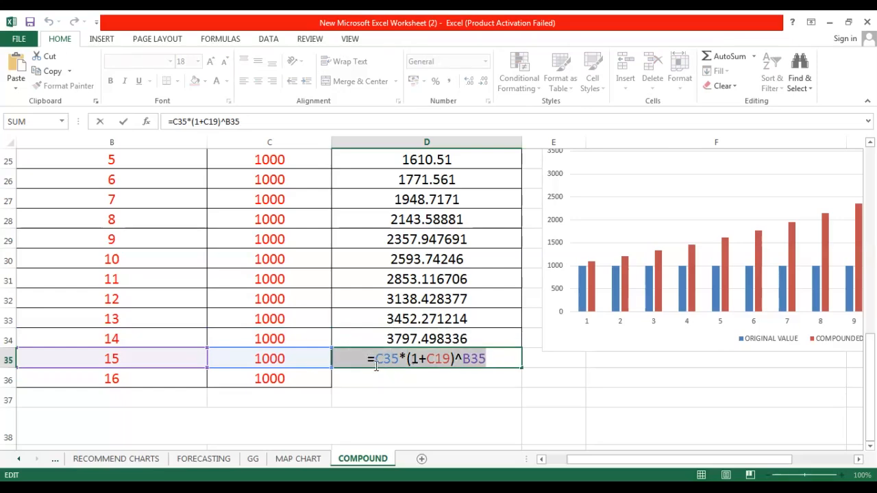
{"action": "left_click", "coordinate": [384, 382]}
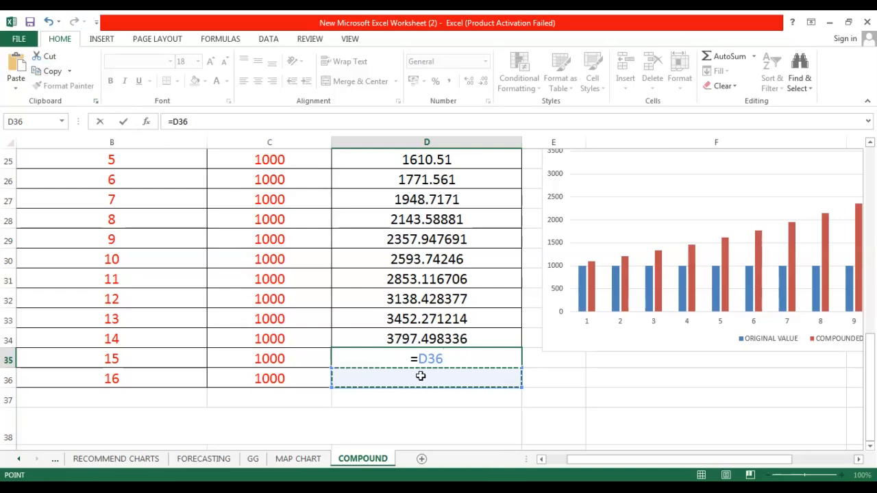
{"action": "key", "text": "BackSpace"}
{"action": "key", "text": "BackSpace"}
{"action": "key", "text": "BackSpace"}
{"action": "key", "text": "Escape"}
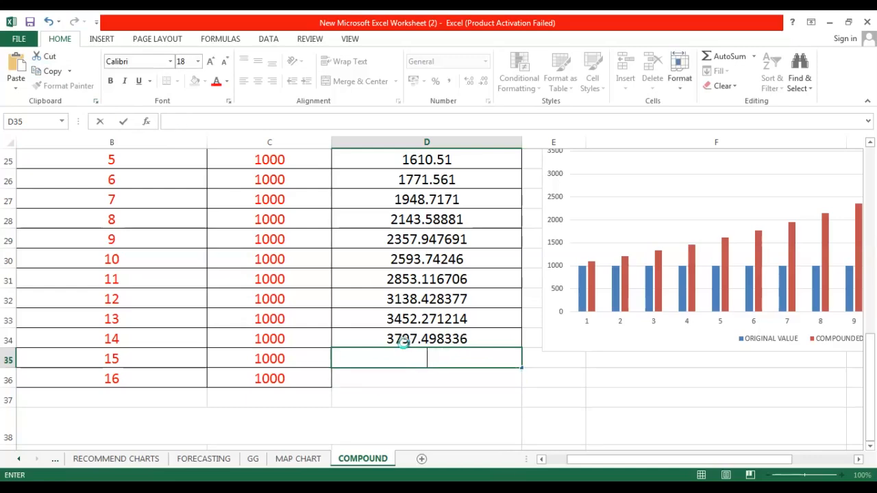
Copy the formula text =C34*(1+C19)^B34 from cell D34 into cell D35.
{"action": "left_click", "coordinate": [404, 343]}
{"action": "double_click", "coordinate": [404, 343]}
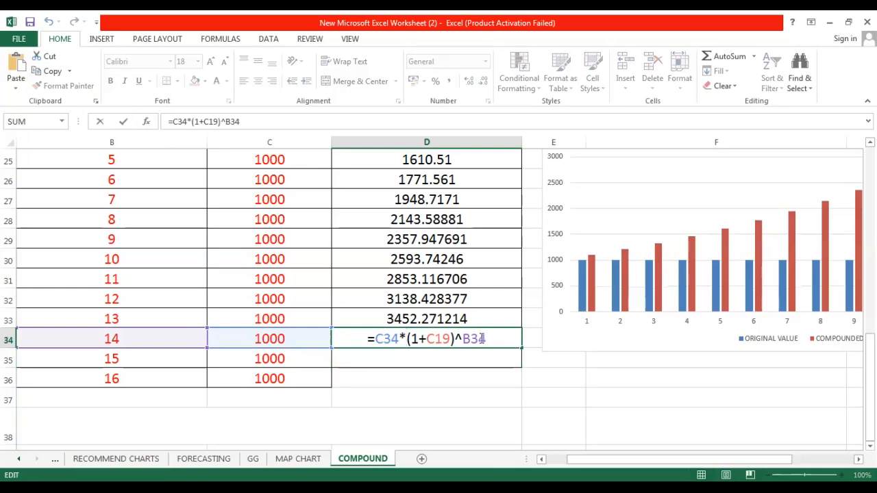
{"action": "left_click_drag", "start_coordinate": [484, 339], "coordinate": [368, 341]}
{"action": "key", "text": "ctrl+c"}
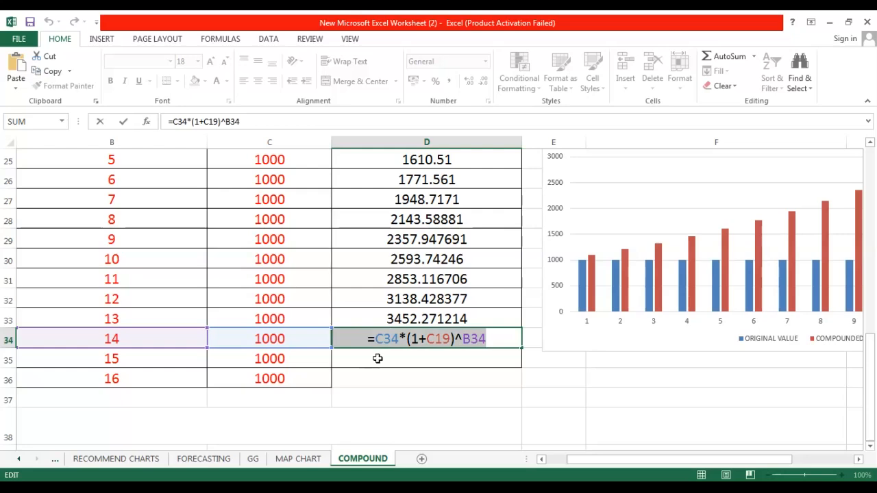
{"action": "key", "text": "Return"}
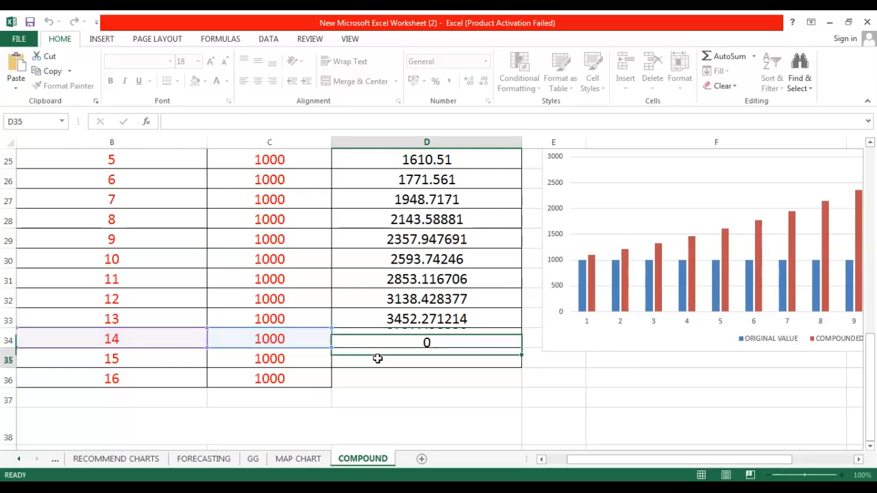
{"action": "double_click", "coordinate": [379, 359]}
{"action": "key", "text": "ctrl+v"}
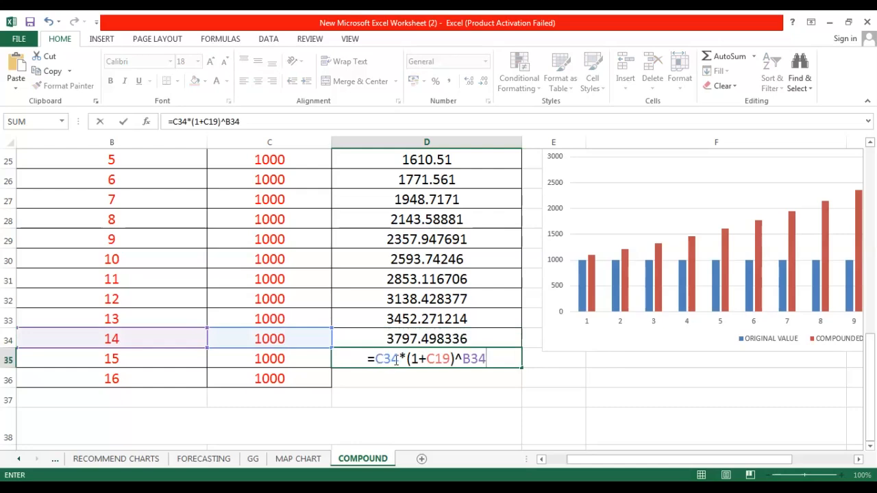
Change the references in D35's formula so it reads =C35*(1+C19)^B35.
{"action": "left_click", "coordinate": [398, 359]}
{"action": "key", "text": "BackSpace"}
{"action": "type", "text": "5"}
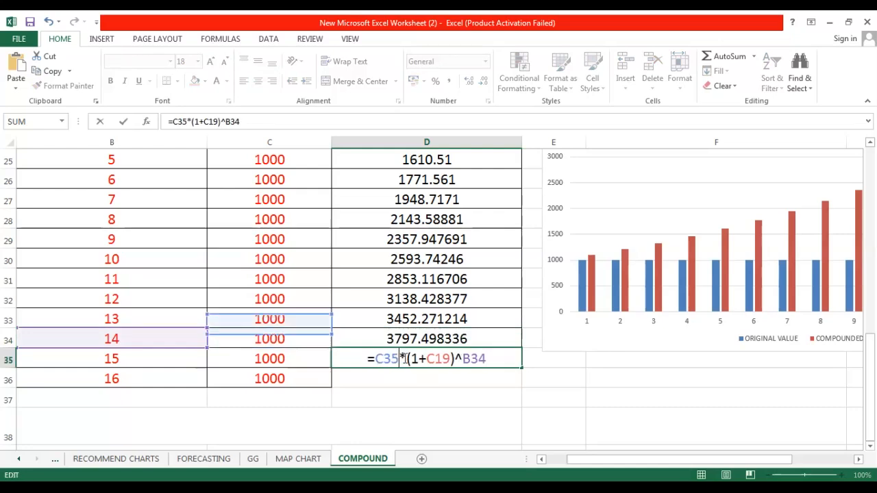
{"action": "left_click", "coordinate": [486, 359]}
{"action": "key", "text": "BackSpace"}
{"action": "type", "text": "5"}
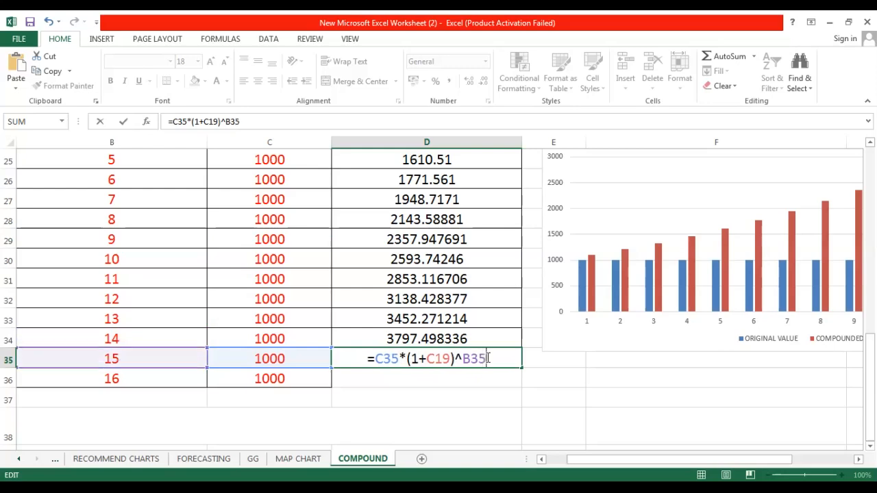
{"action": "key", "text": "Return"}
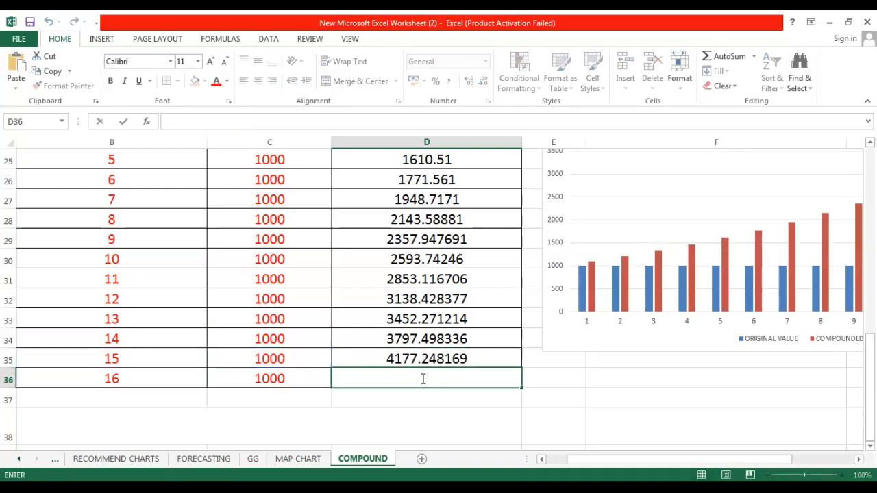
Paste the copied formula into cell D36 and adapt it for year 16 as =C36*(1+C19)^B36.
{"action": "key", "text": "ctrl+v"}
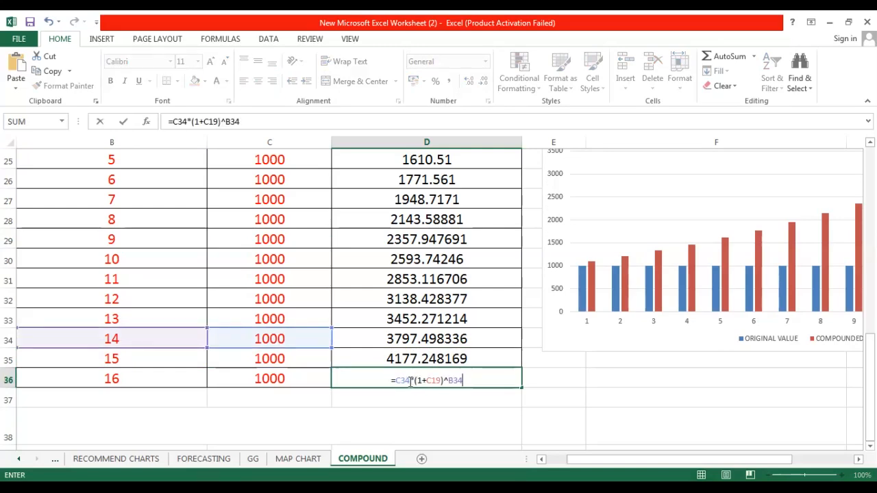
{"action": "left_click", "coordinate": [410, 382]}
{"action": "key", "text": "BackSpace"}
{"action": "type", "text": "6"}
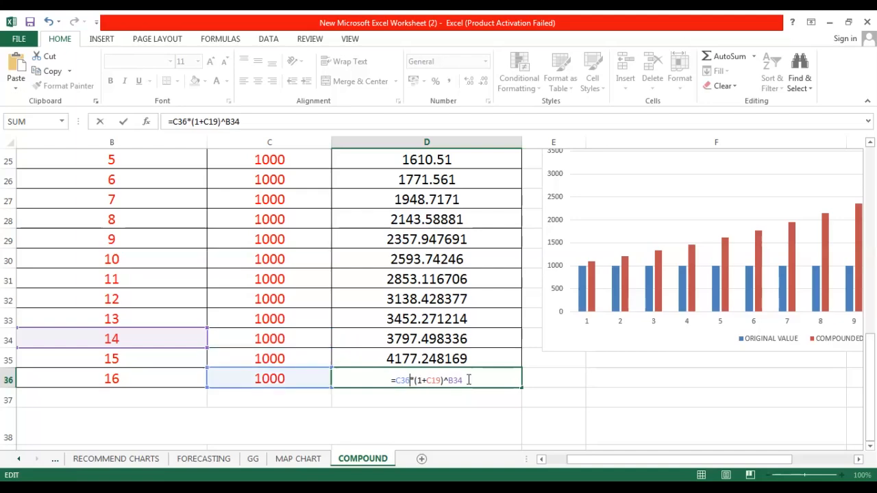
{"action": "left_click", "coordinate": [469, 380]}
{"action": "key", "text": "BackSpace"}
{"action": "type", "text": "6"}
{"action": "key", "text": "Return"}
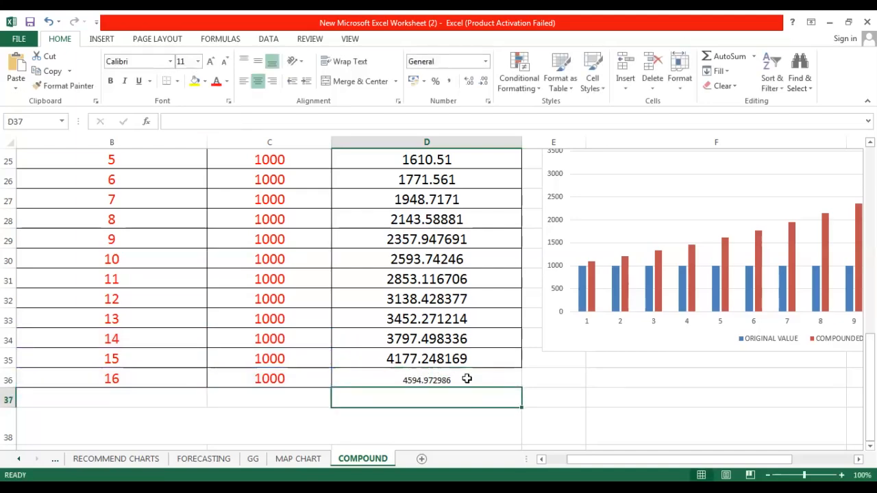
Set the font size of the compounded value in cell D36 to 18.
{"action": "left_click", "coordinate": [436, 380]}
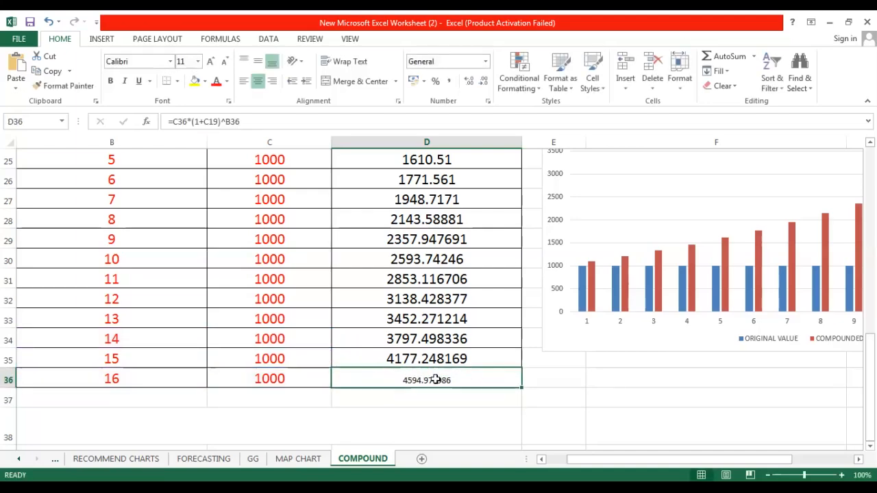
{"action": "left_click", "coordinate": [198, 61]}
{"action": "left_click", "coordinate": [182, 161]}
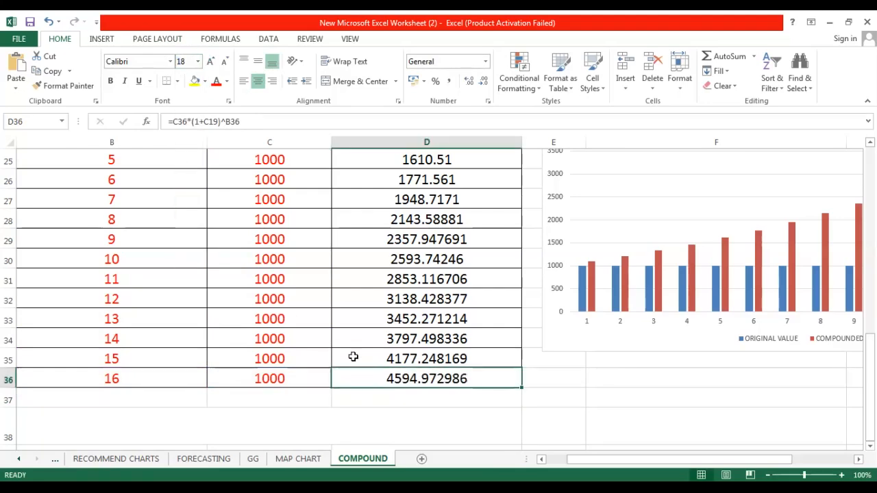
Examine the year 16 compounded value formula in cell D36, removing any stray characters or references inserted while checking.
{"action": "double_click", "coordinate": [376, 375]}
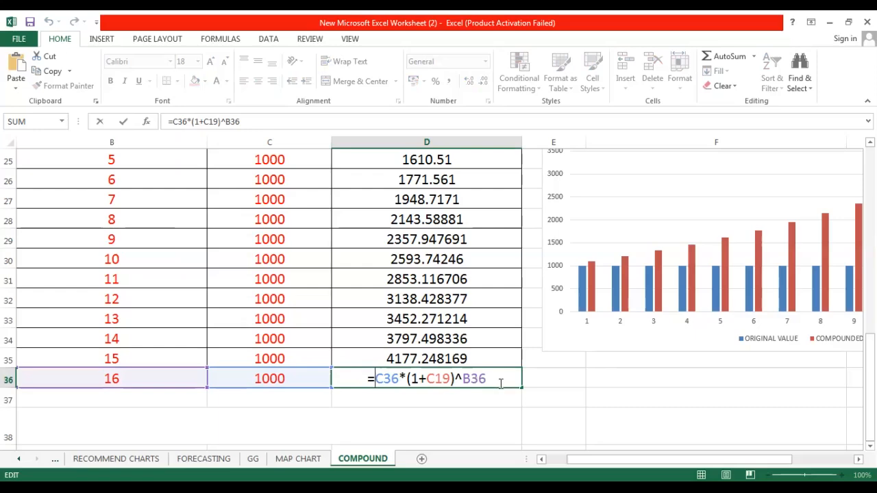
{"action": "left_click", "coordinate": [477, 341]}
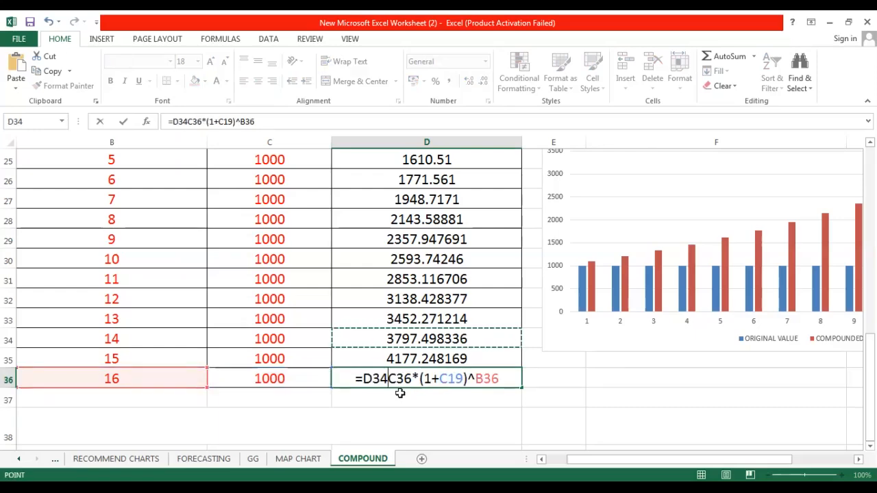
{"action": "key", "text": "BackSpace"}
{"action": "key", "text": "BackSpace"}
{"action": "key", "text": "BackSpace"}
{"action": "type", "text": "\\"}
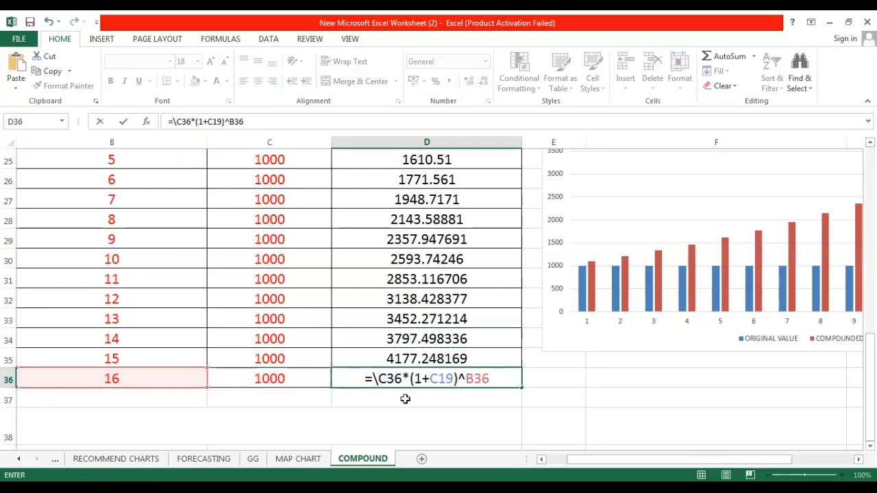
{"action": "key", "text": "BackSpace"}
{"action": "key", "text": "Return"}
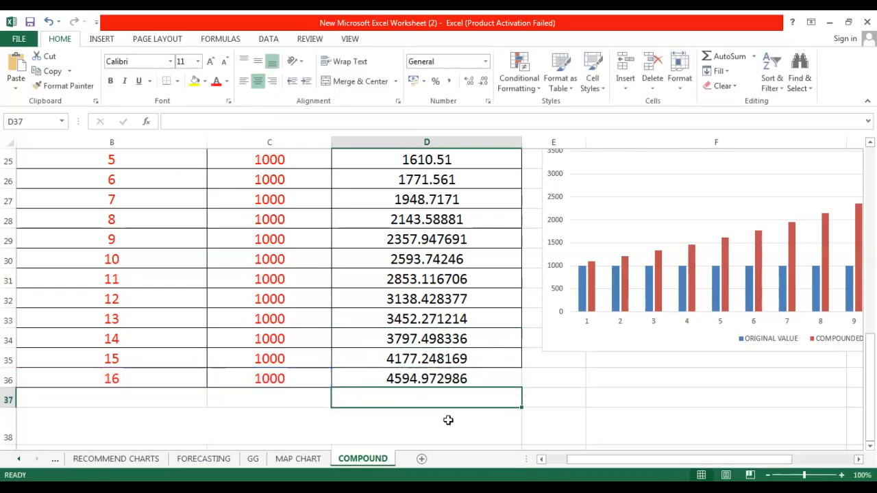
Review the whole COMPOUNDING EFFECT chart comparing original and compounded values by year.
{"action": "left_click", "coordinate": [576, 460]}
{"action": "left_click_drag", "start_coordinate": [576, 461], "coordinate": [617, 460]}
{"action": "scroll", "coordinate": [438, 317], "scroll_direction": "up", "scroll_amount": 1}
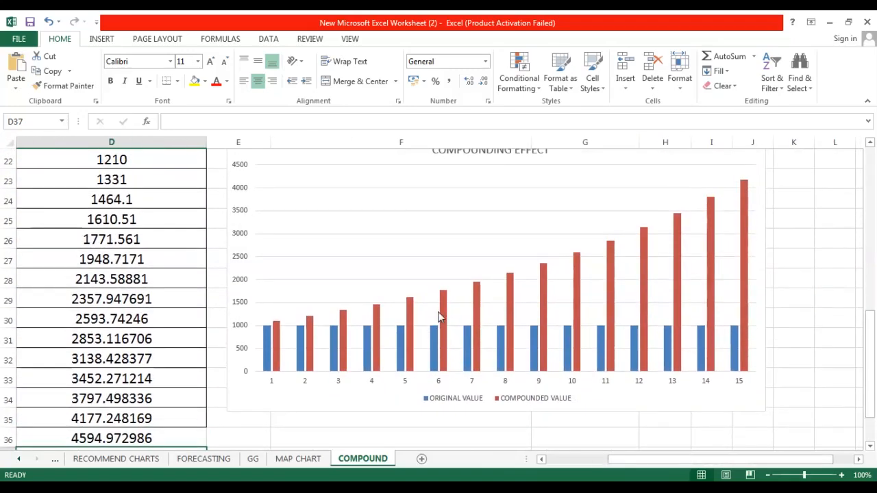
{"action": "scroll", "coordinate": [438, 316], "scroll_direction": "up", "scroll_amount": 1}
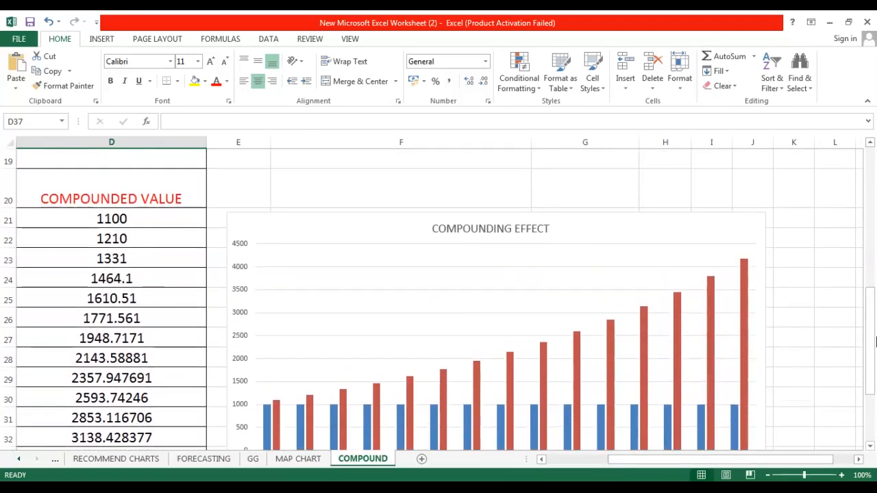
{"action": "left_click_drag", "start_coordinate": [875, 340], "coordinate": [871, 358]}
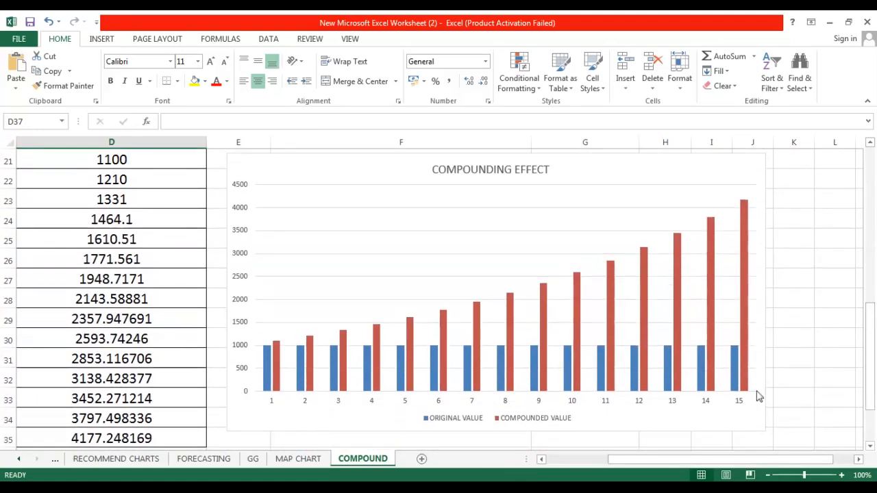